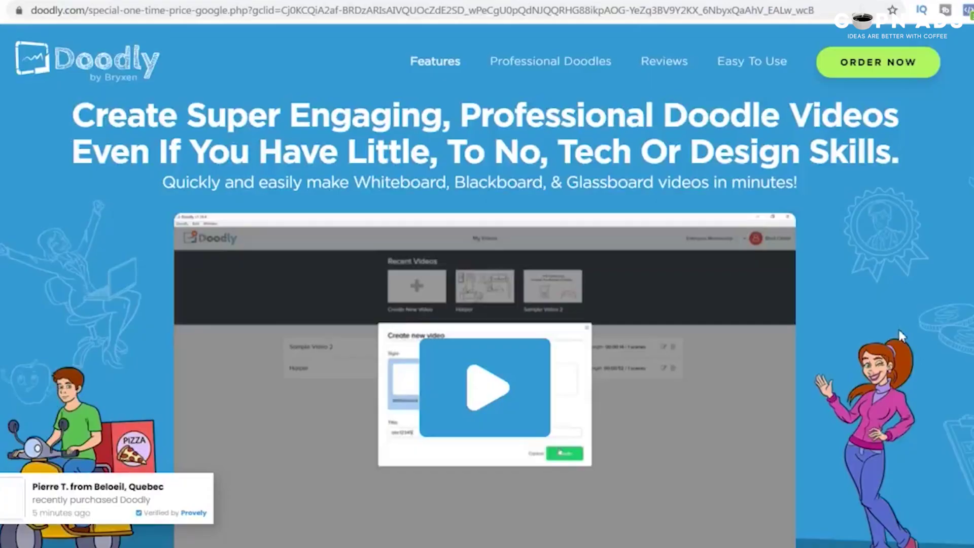
- Scroll the Doodly sales page past the GET DOODLY offer down to the Smart Draw section
scroll(899, 332, "down", 6)
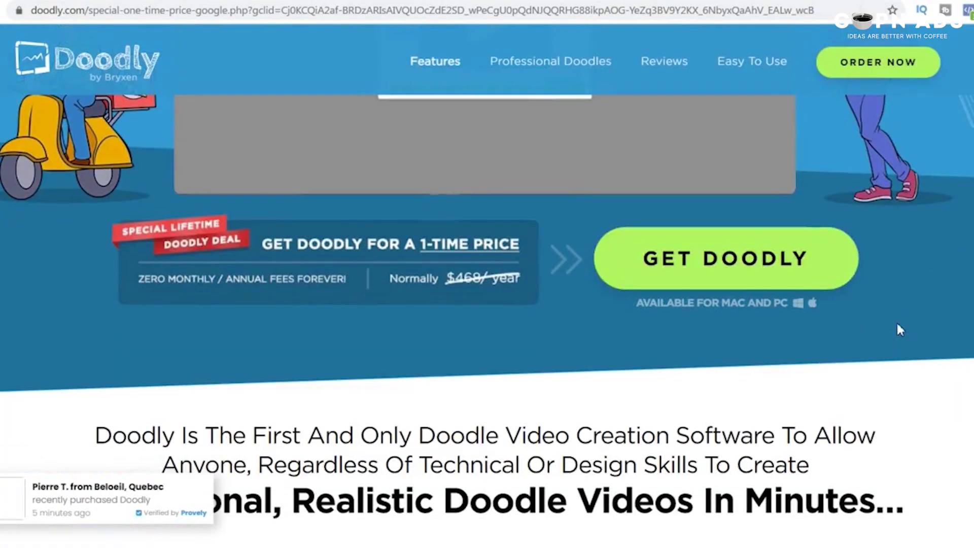
scroll(667, 315, "down", 5)
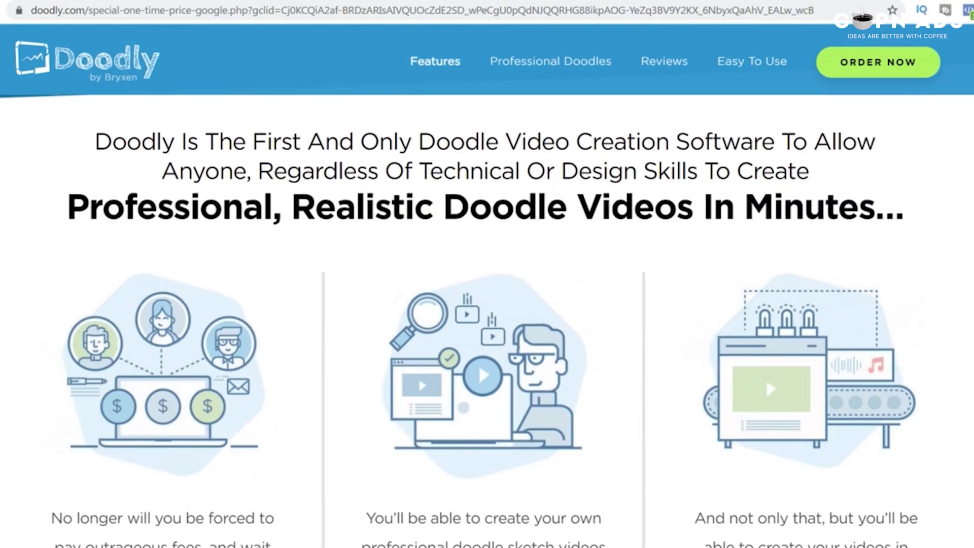
scroll(487, 304, "down", 2)
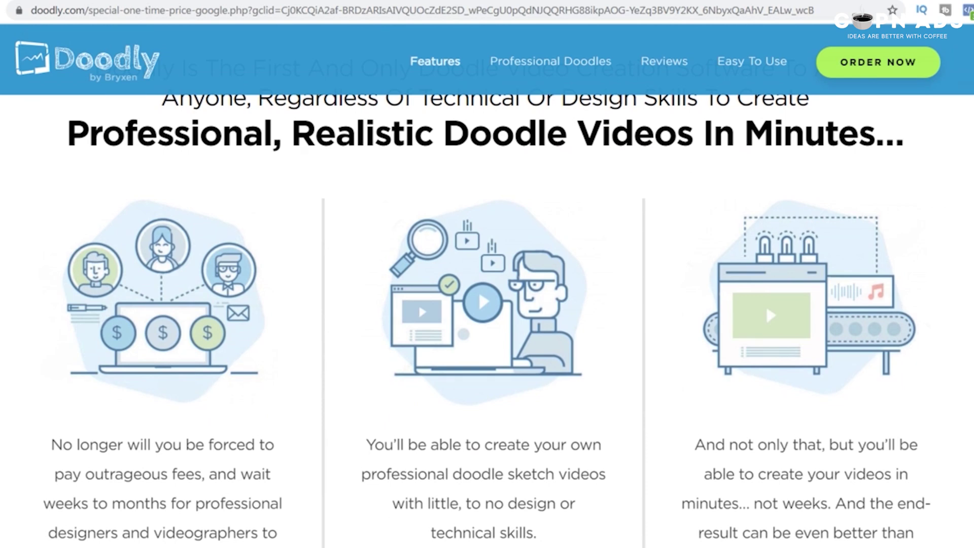
scroll(487, 304, "down", 2)
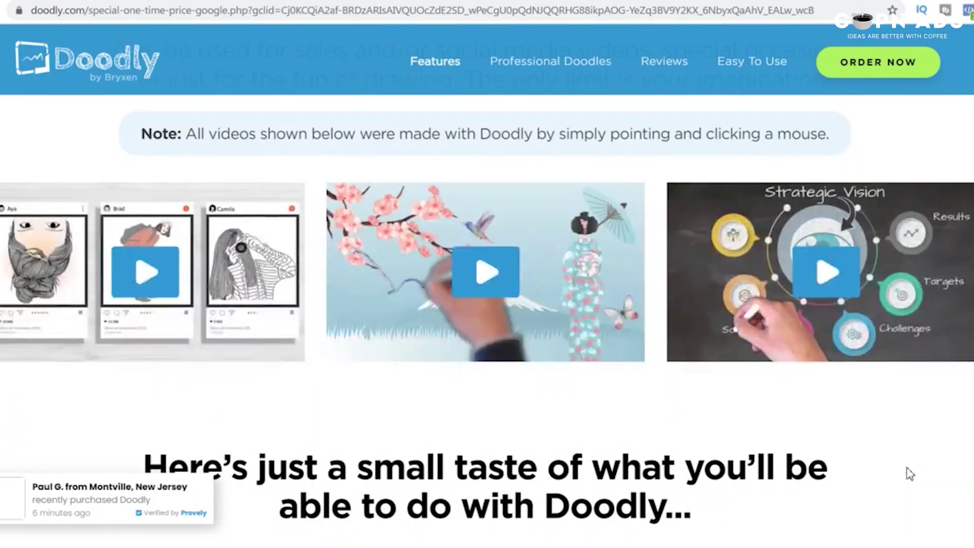
scroll(909, 477, "up", 2)
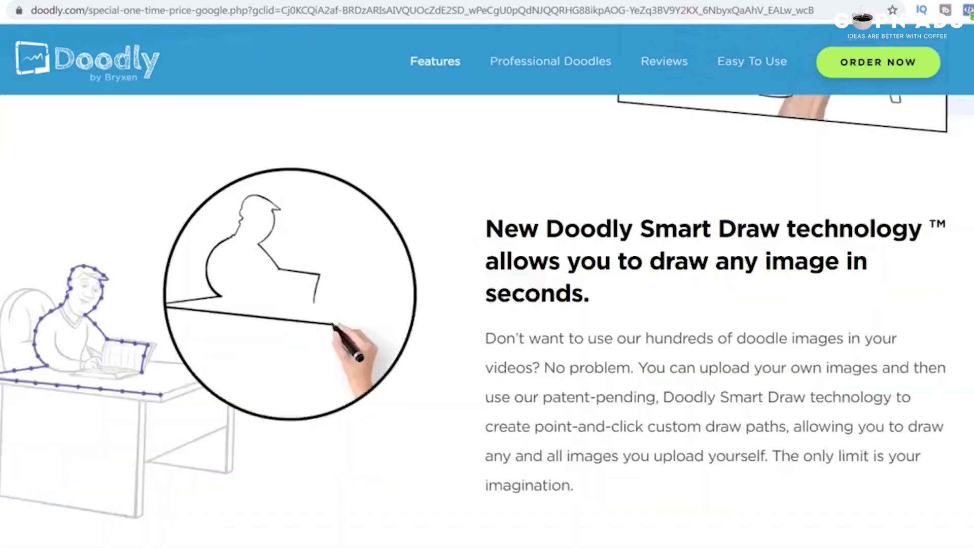
- Scroll through the Smart Draw and hand-type sections of the Doodly sales page
scroll(487, 301, "up", 2)
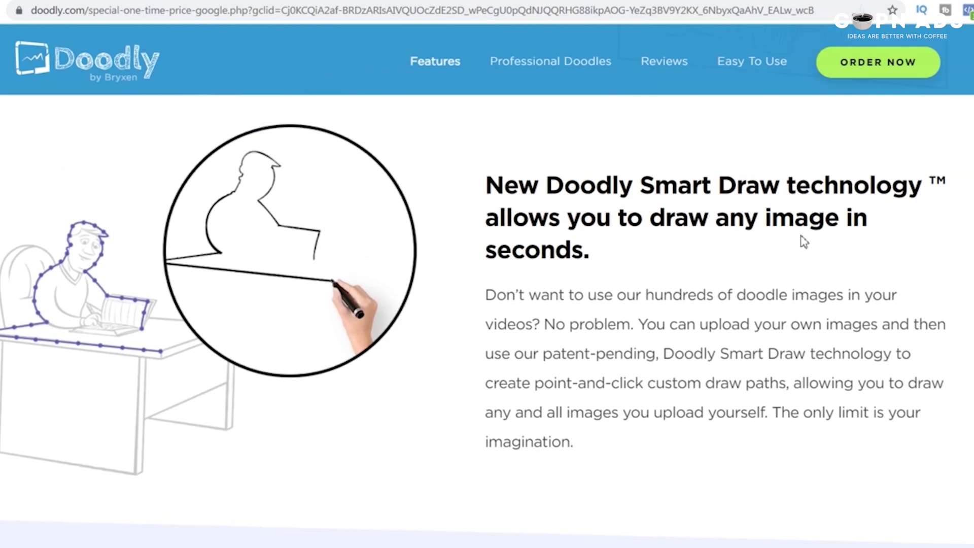
scroll(966, 315, "down", 10)
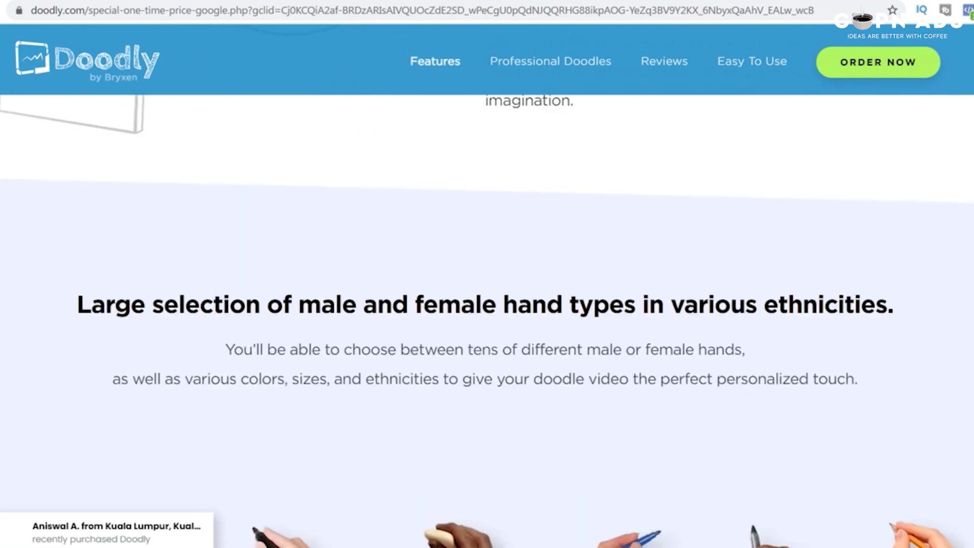
scroll(487, 321, "down", 2)
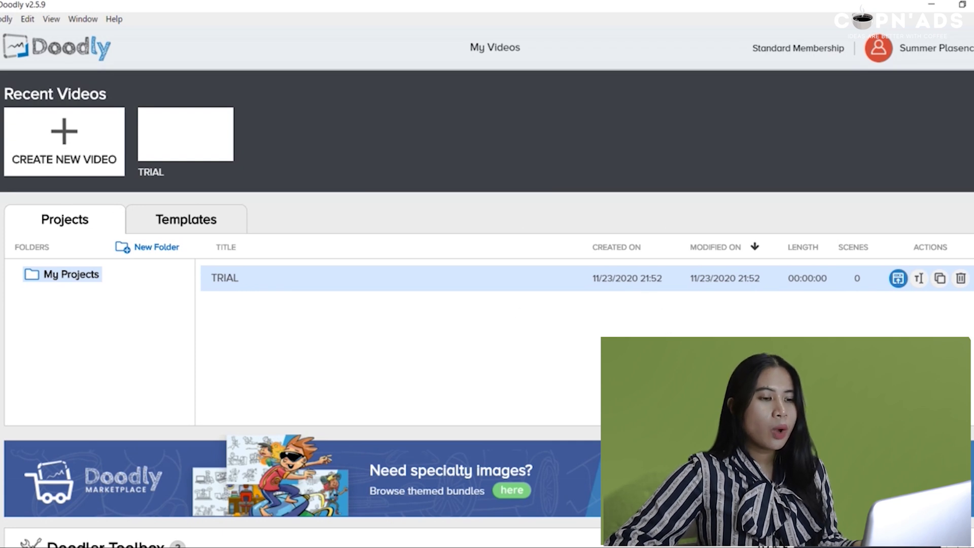
- Open the Templates gallery and play a preview of the Product Promo - Female template
left_click(183, 230)
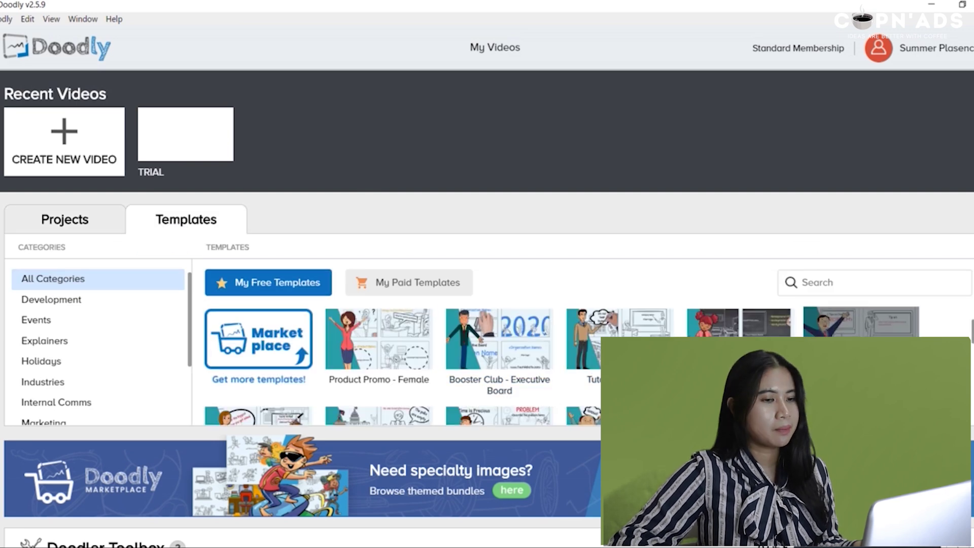
scroll(946, 380, "down", 2)
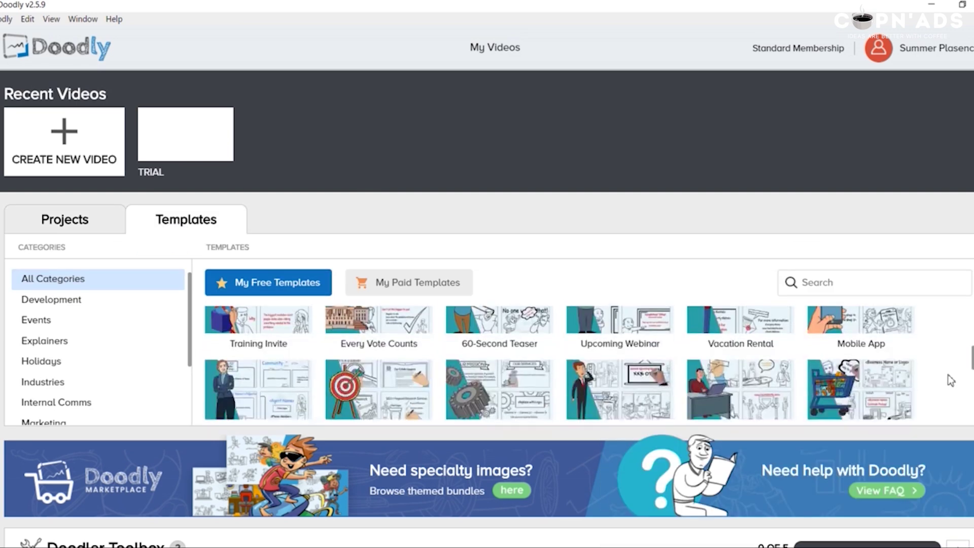
scroll(947, 381, "up", 2)
left_click(77, 302)
mouse_move(411, 364)
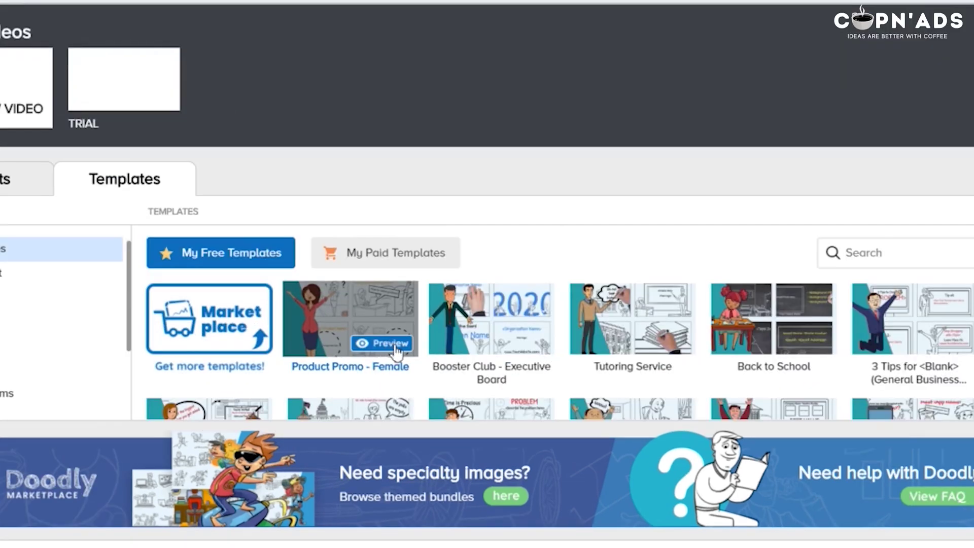
left_click(396, 349)
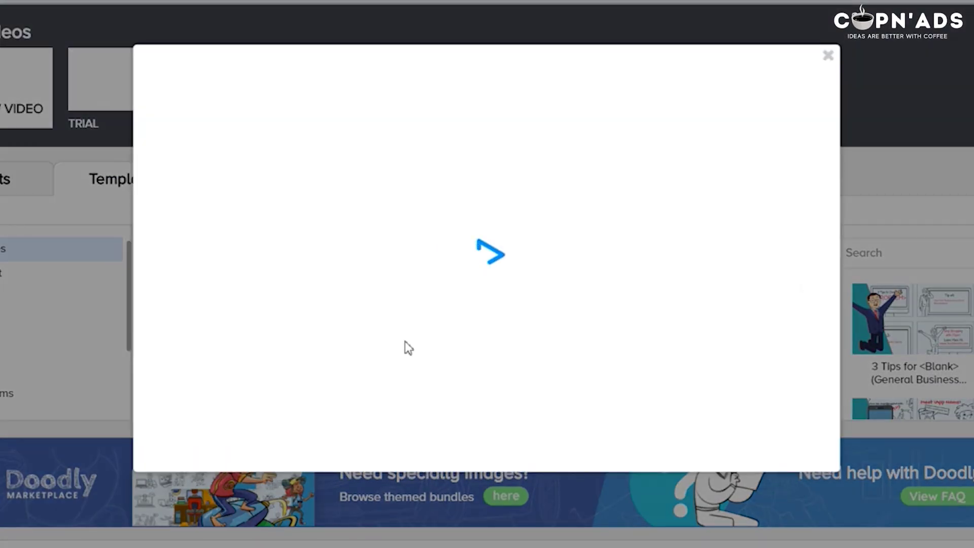
left_click(506, 276)
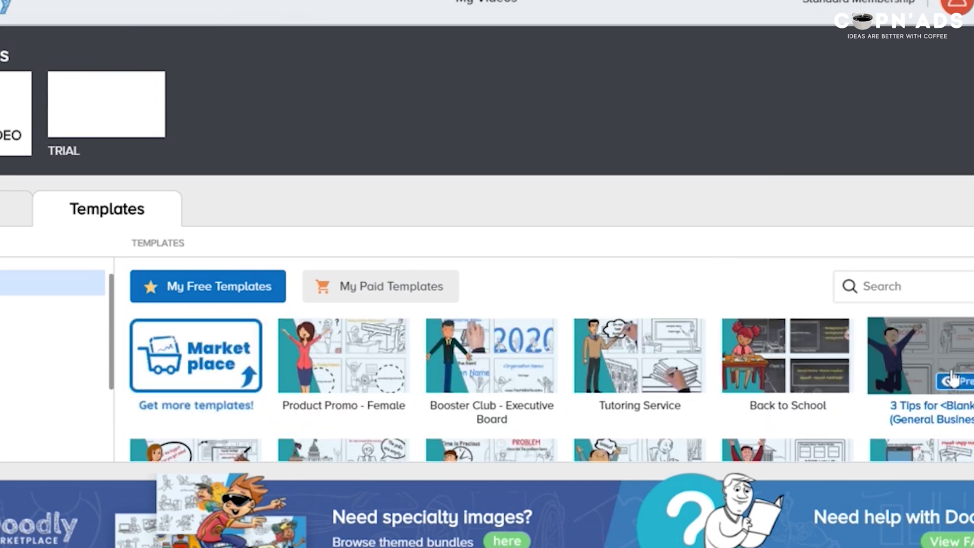
scroll(507, 386, "down", 2)
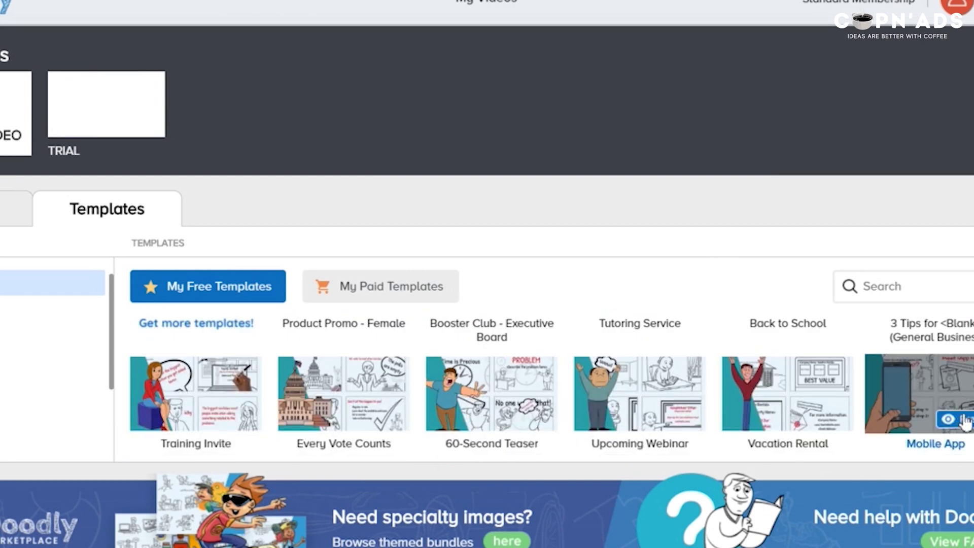
left_click(965, 419)
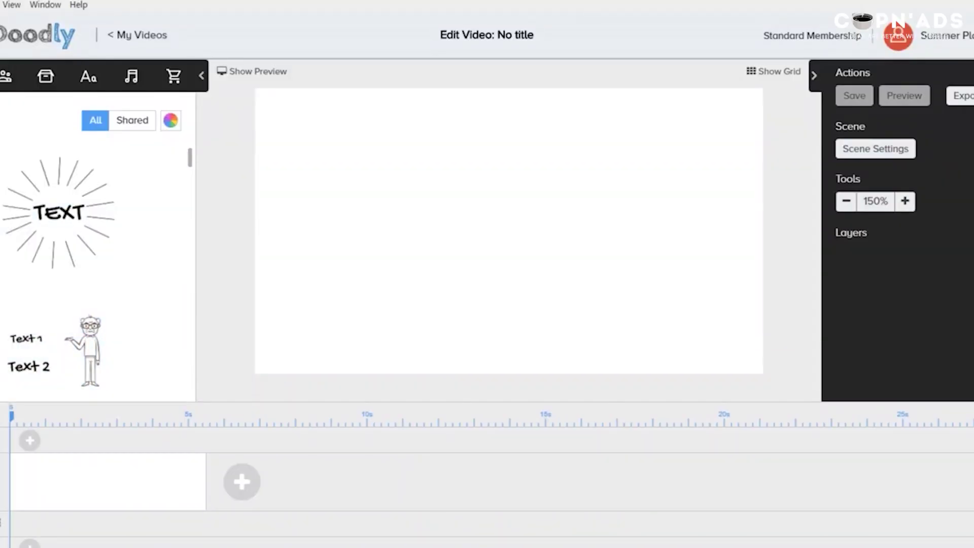
left_click(0, 76)
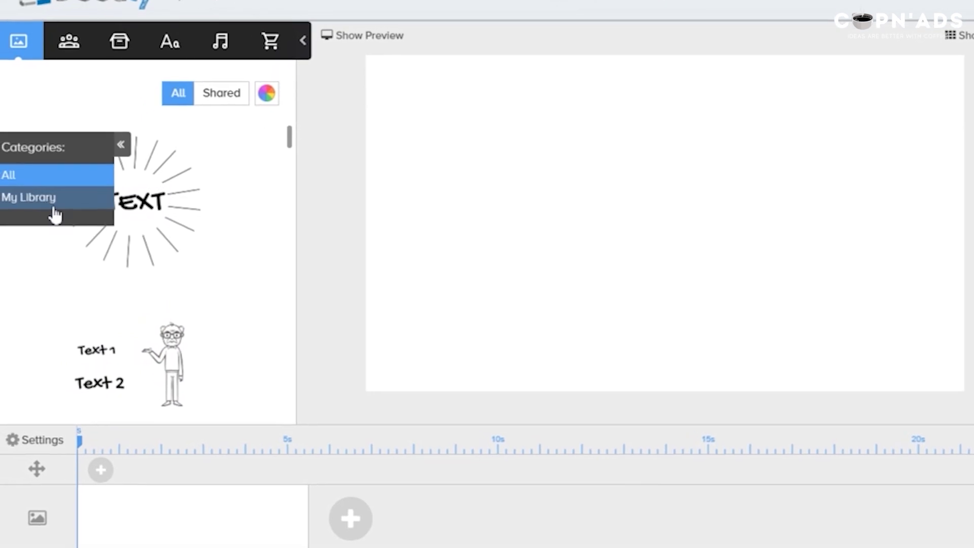
left_click(69, 41)
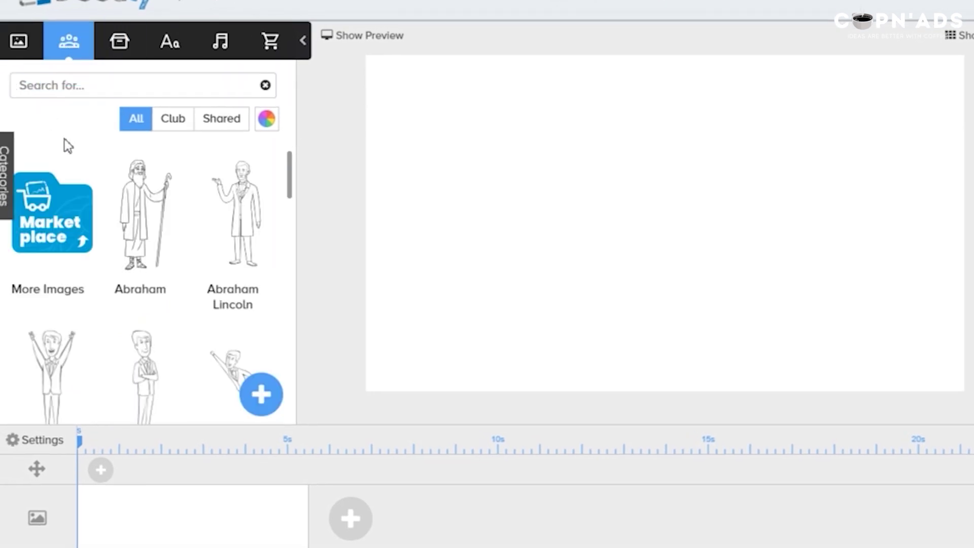
scroll(100, 270, "down", 5)
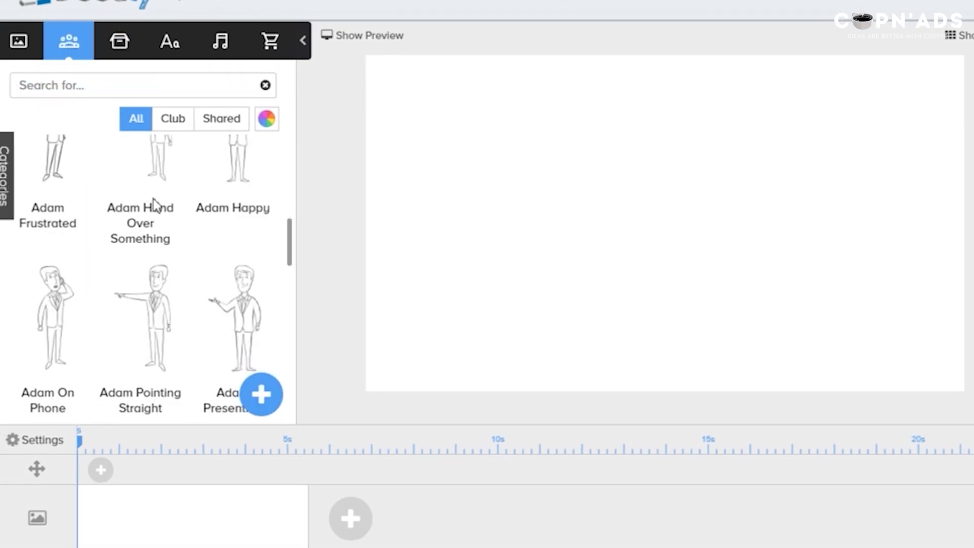
left_click(120, 41)
scroll(187, 293, "down", 6)
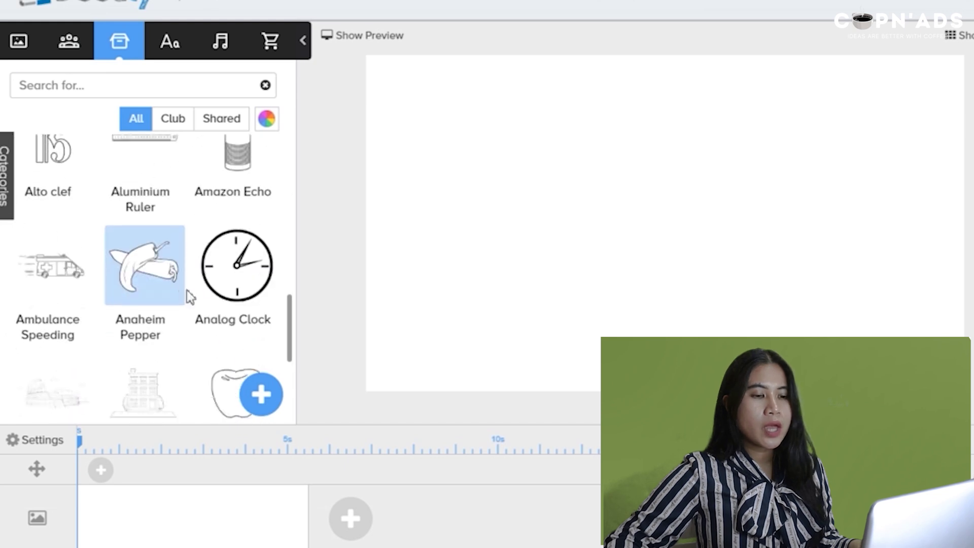
left_click(169, 45)
scroll(190, 307, "down", 10)
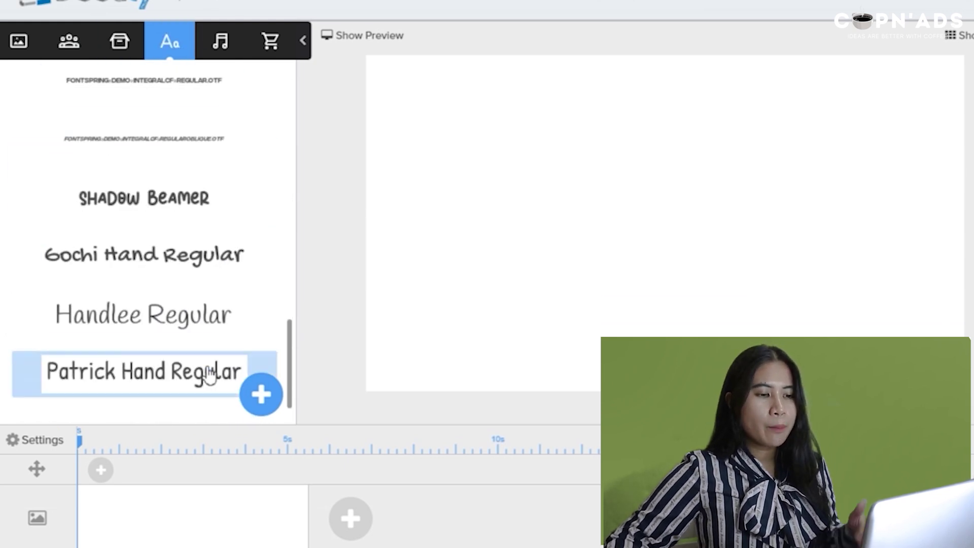
scroll(269, 353, "up", 10)
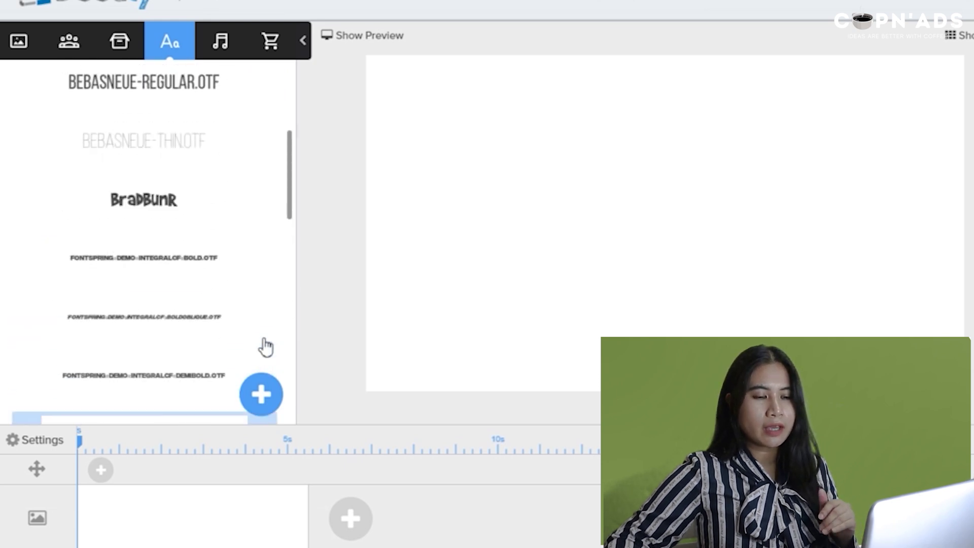
left_click(231, 51)
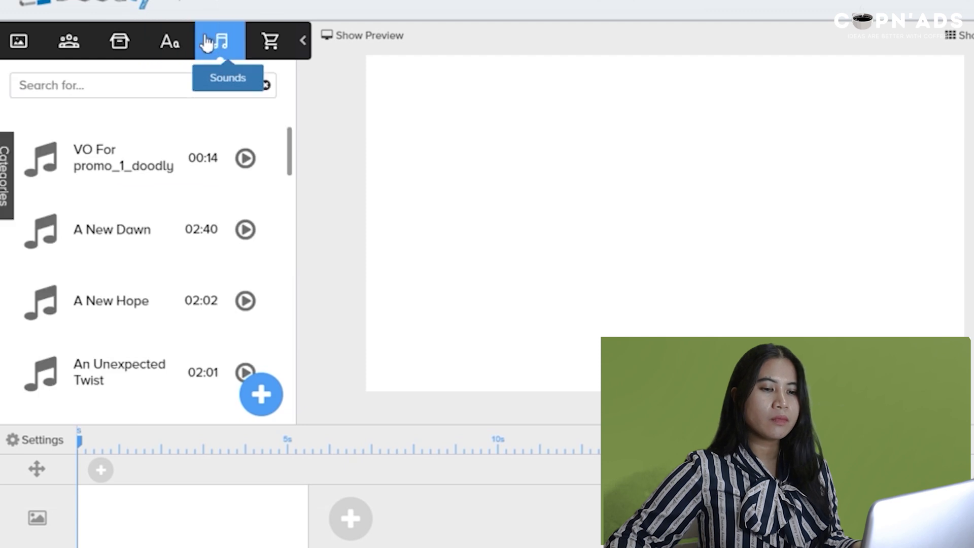
scroll(157, 256, "down", 8)
scroll(162, 236, "down", 15)
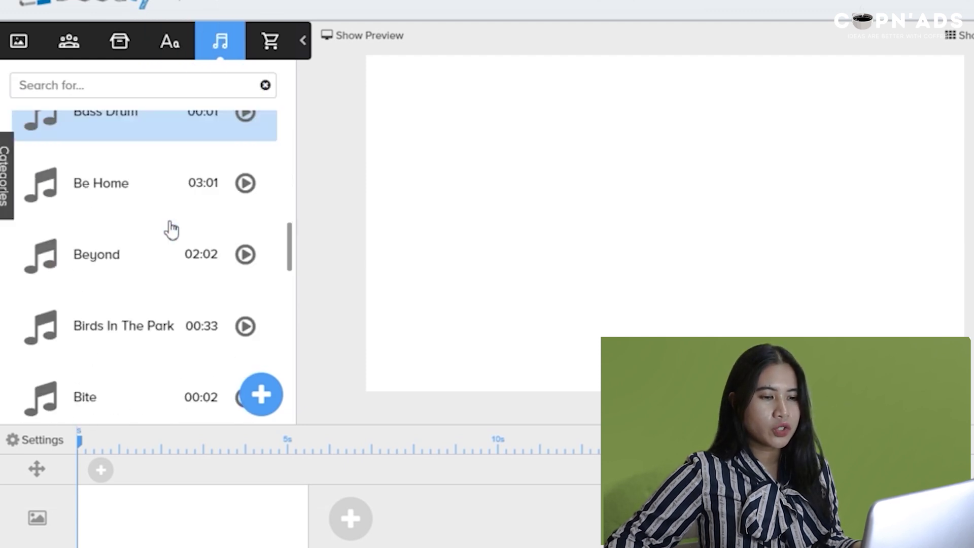
scroll(171, 230, "down", 8)
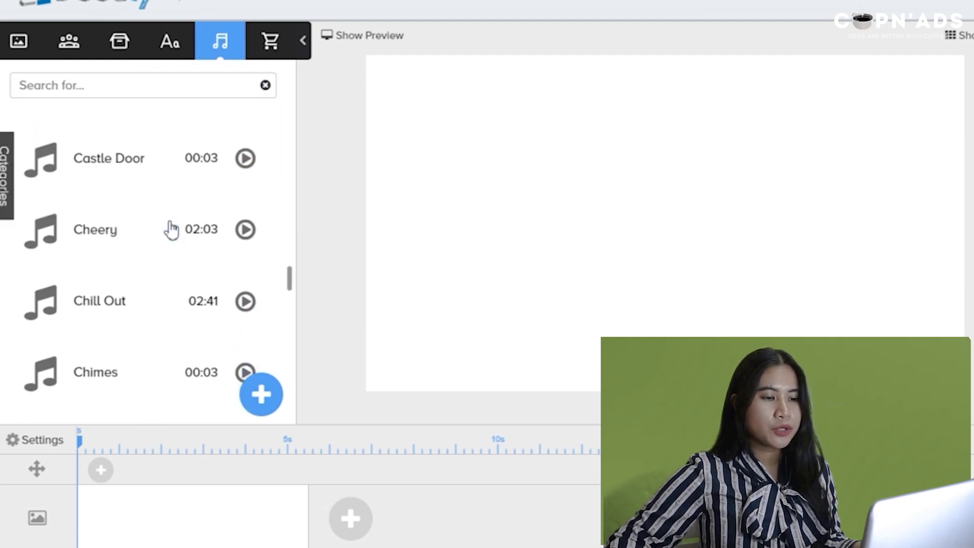
left_click(279, 52)
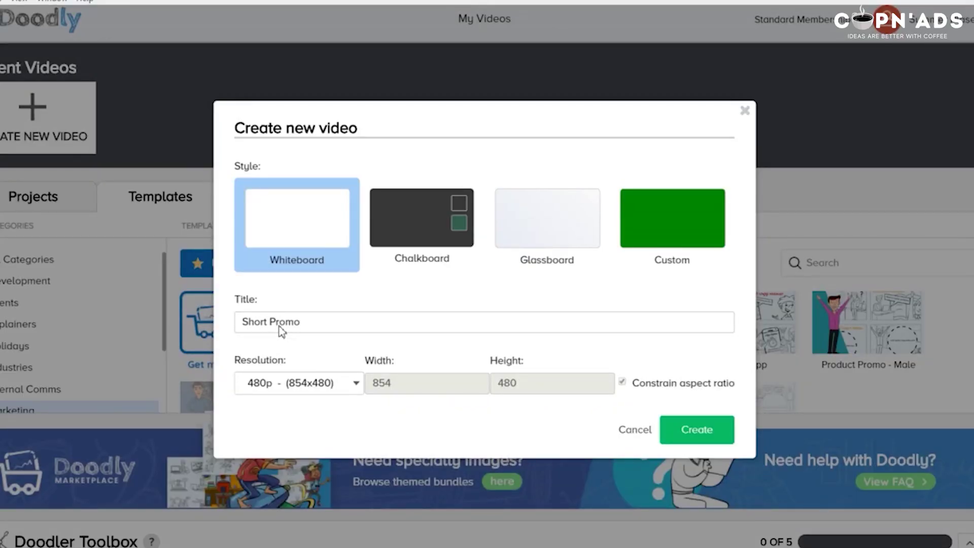
left_click(338, 384)
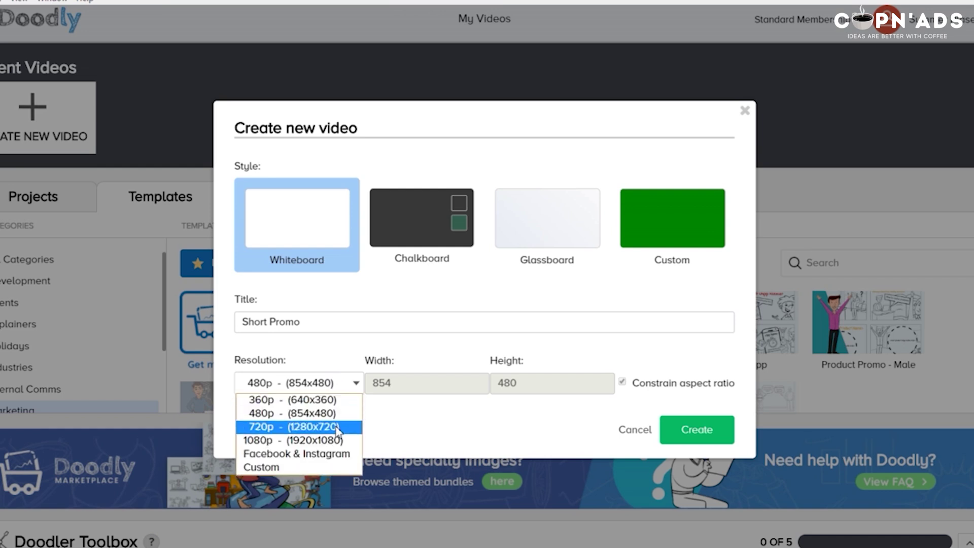
left_click(334, 440)
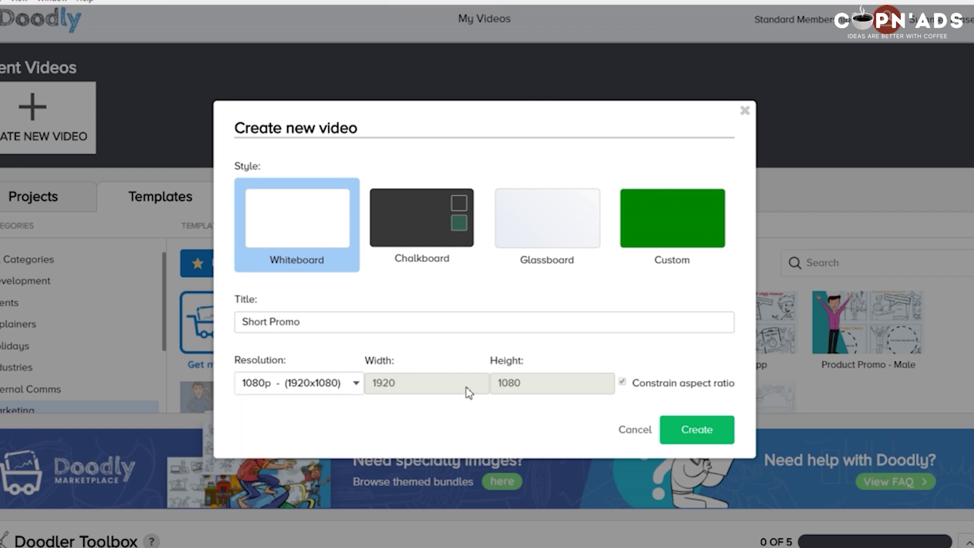
left_click(697, 431)
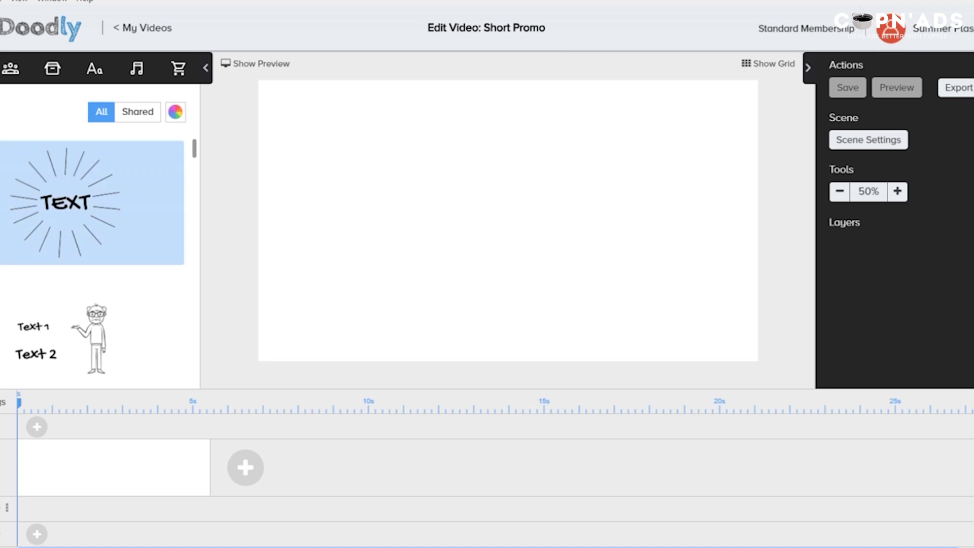
key("alt+Tab")
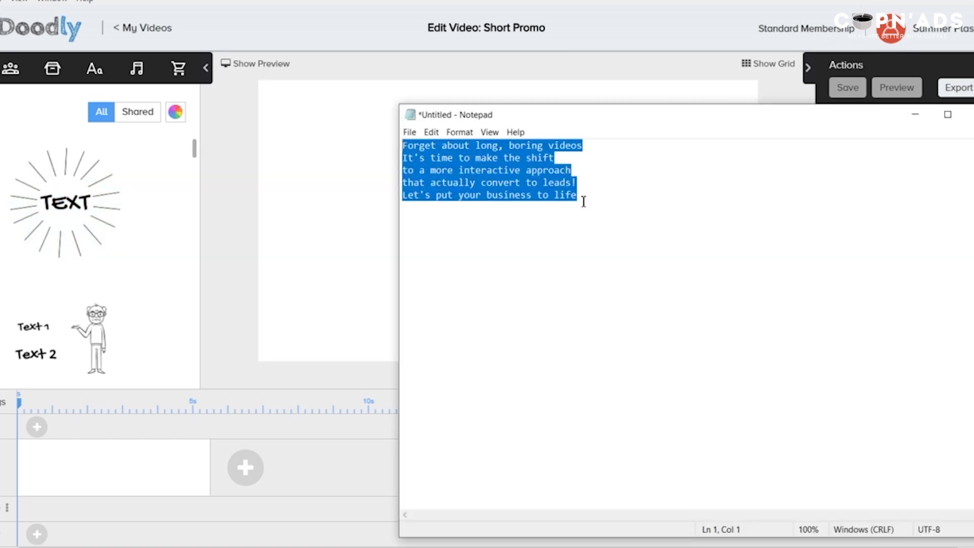
- Search Characters for 'bored' and place the tired man on the right of the scene
left_click(915, 115)
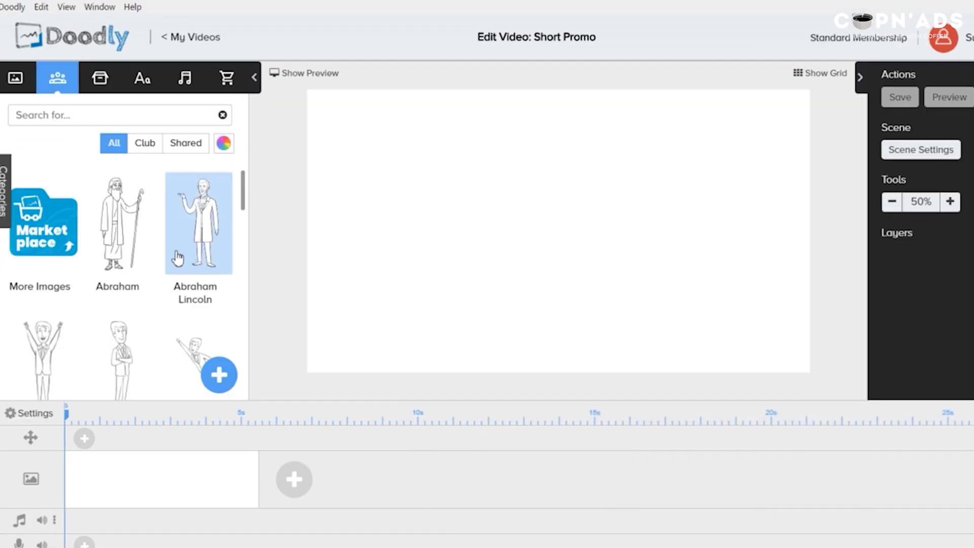
scroll(171, 254, "down", 3)
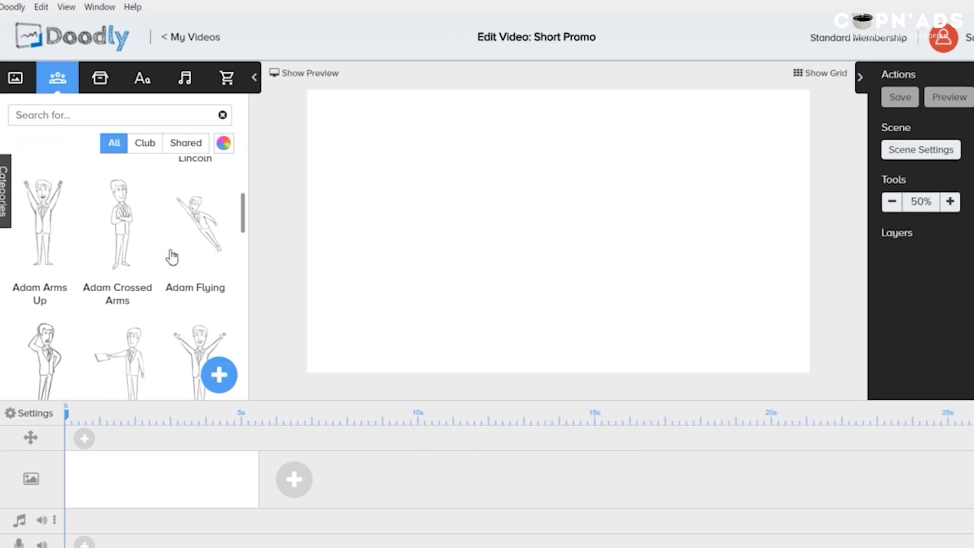
scroll(172, 256, "down", 3)
scroll(172, 256, "down", 1)
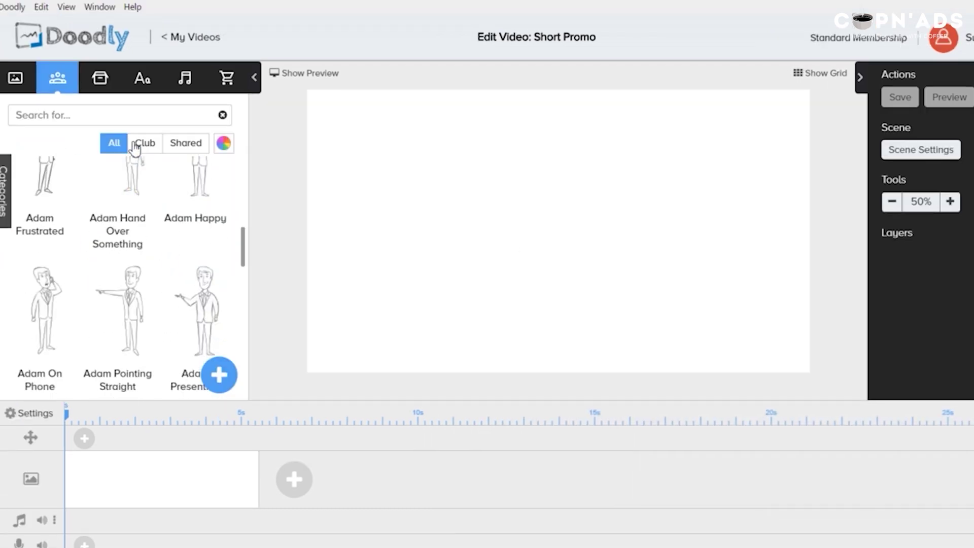
left_click(119, 120)
type("bored")
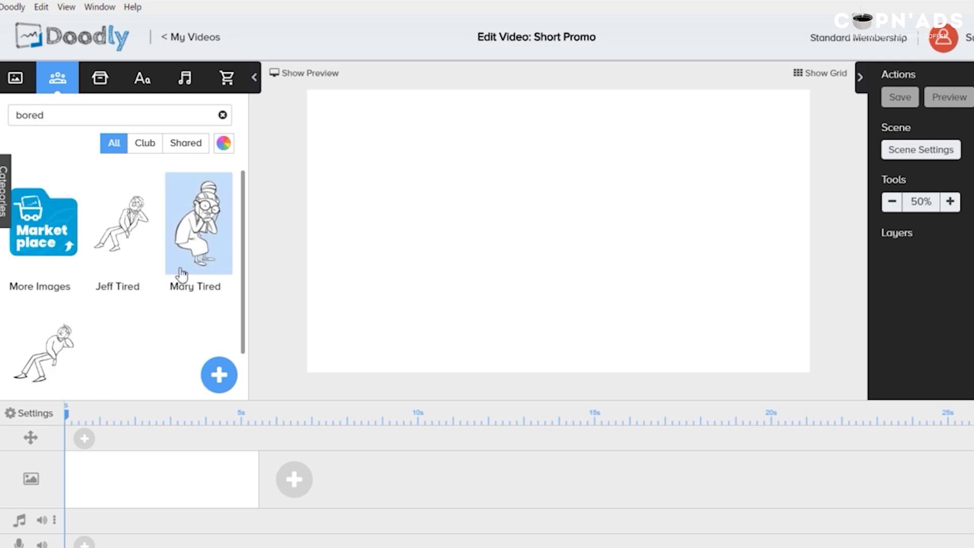
scroll(153, 311, "down", 1)
scroll(152, 311, "up", 1)
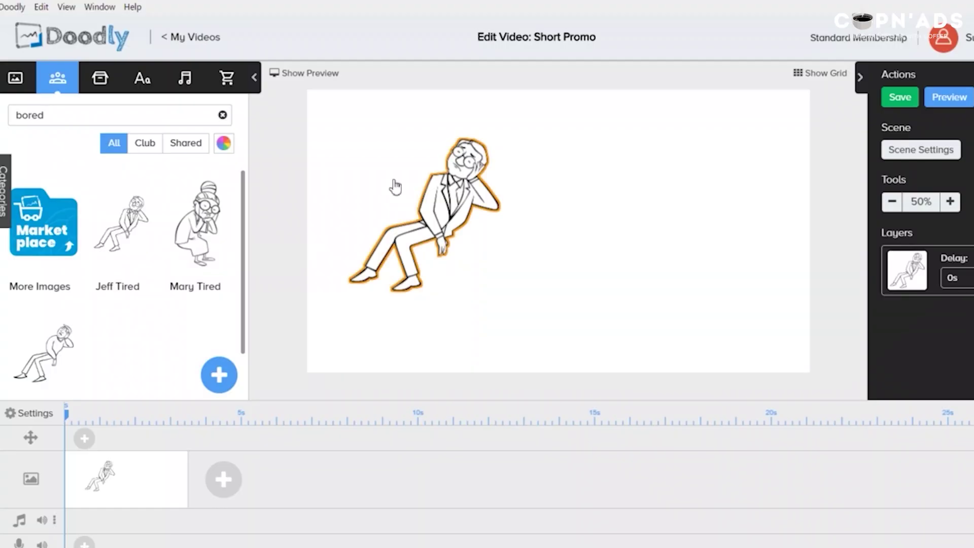
left_click_drag(442, 218, 697, 238)
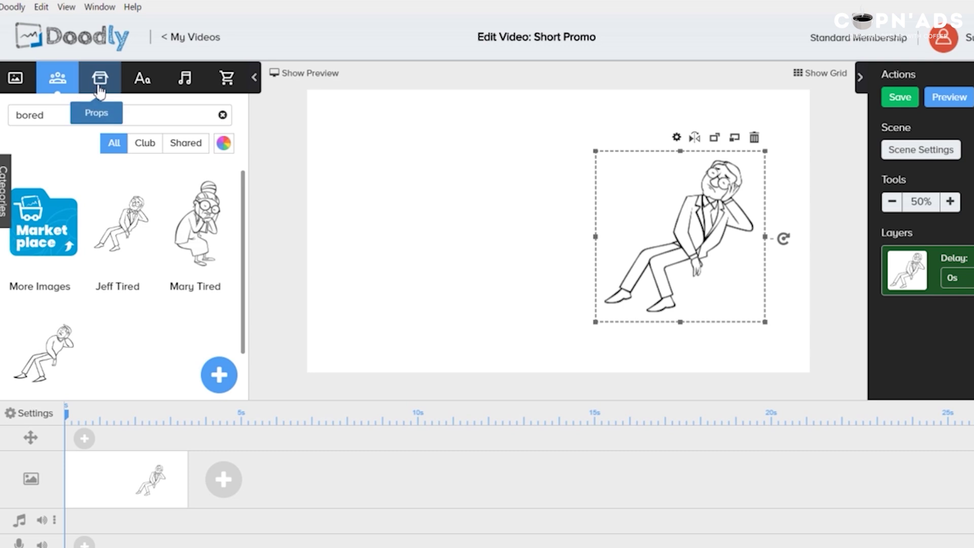
- Search Props for 'TV' and add the Tv With Home Theatre image
left_click(99, 81)
type("TV")
scroll(121, 294, "down", 1)
left_click(43, 228)
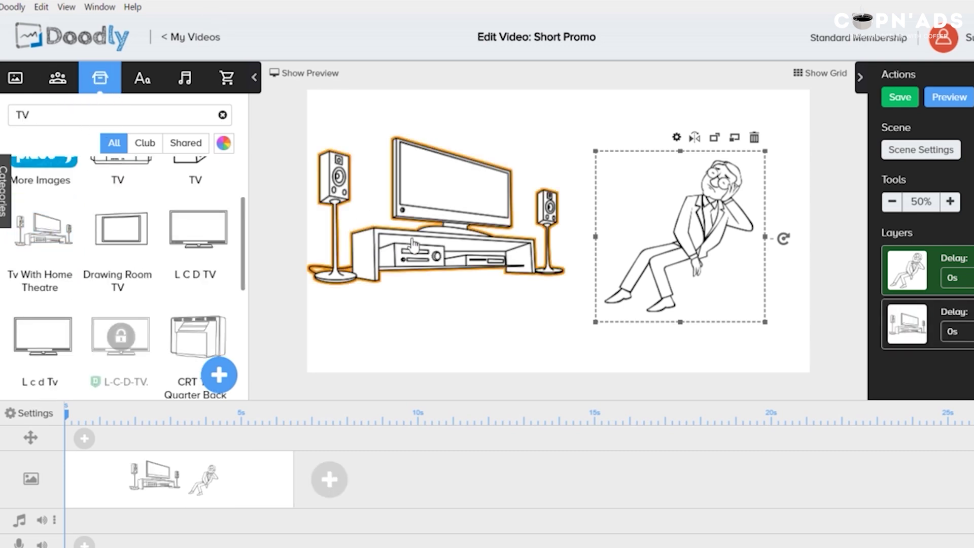
- Move and resize the TV and the seated man so they sit side by side
left_click_drag(414, 246, 435, 246)
left_click_drag(696, 235, 674, 295)
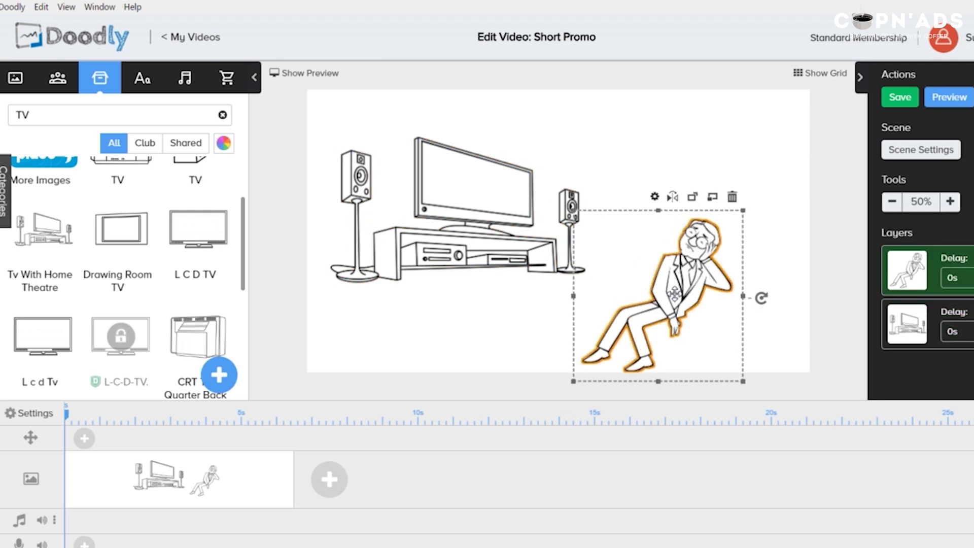
left_click_drag(743, 218, 814, 127)
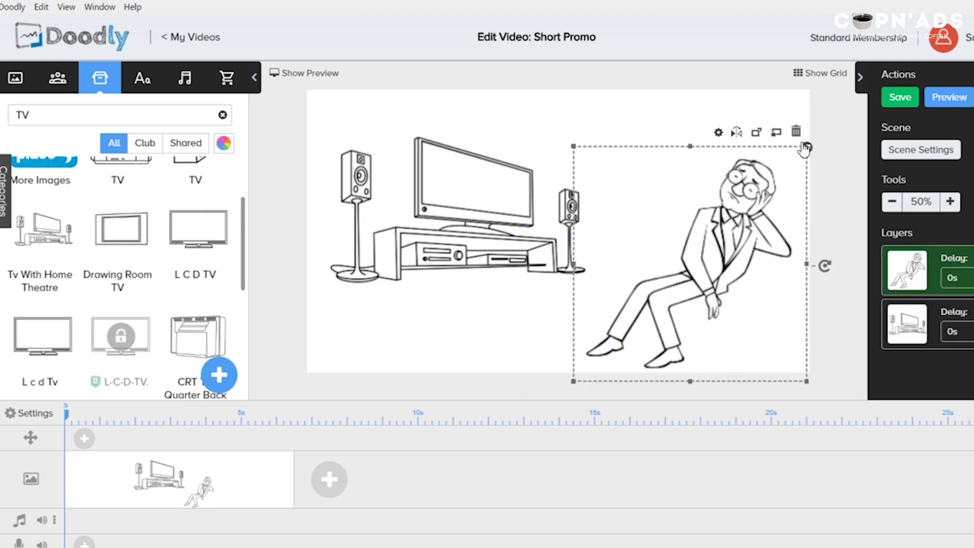
left_click_drag(451, 243, 457, 283)
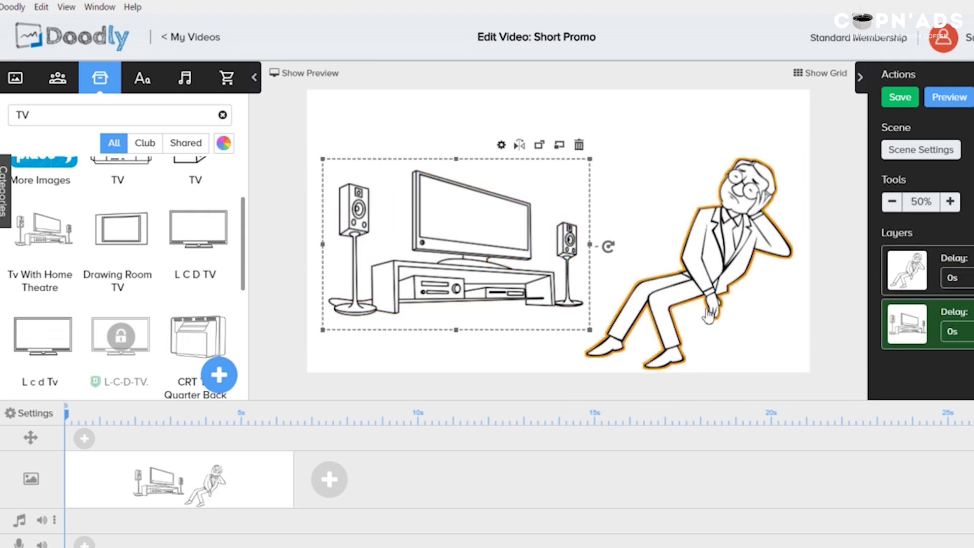
left_click(789, 161)
left_click_drag(807, 149, 727, 240)
left_click_drag(472, 223, 471, 214)
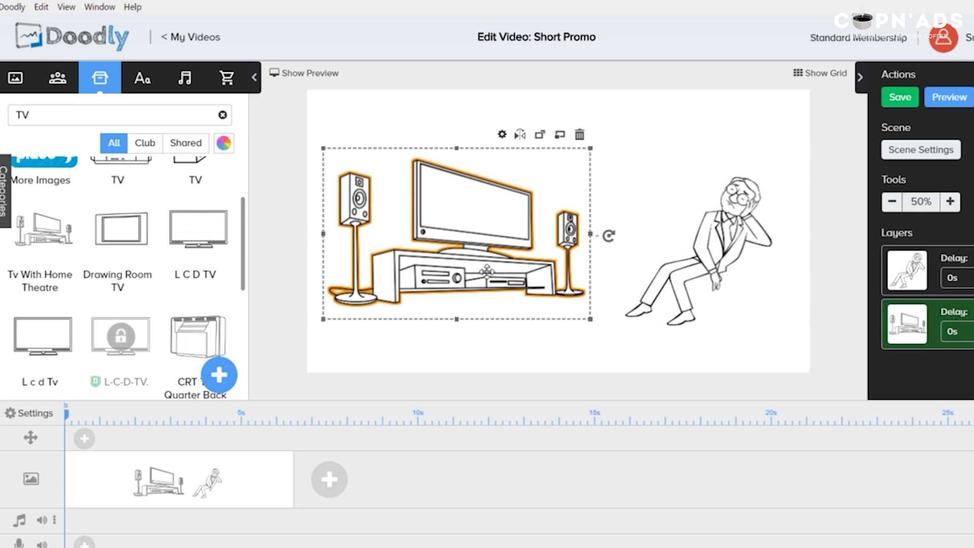
left_click(465, 352)
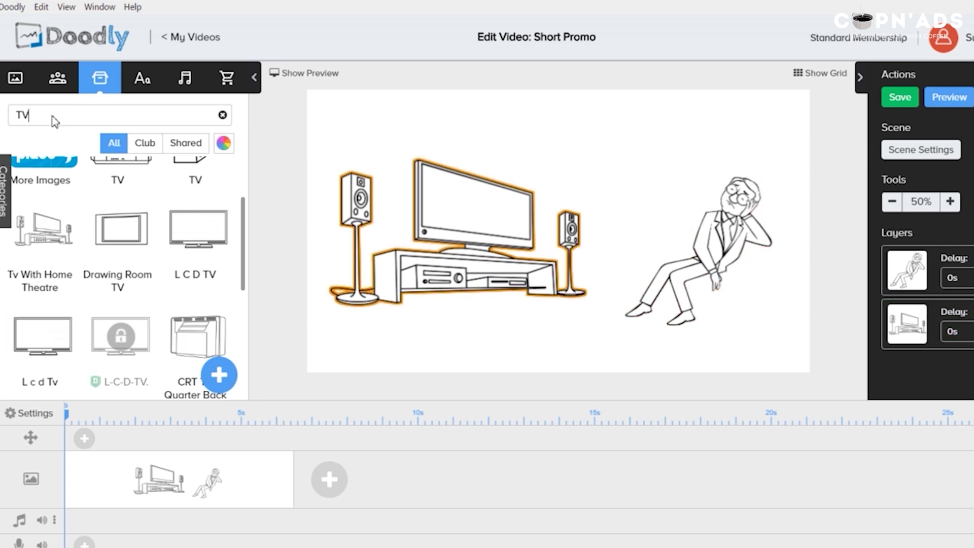
- Search Props for 'cha' and add the office chair to the scene
type("chair")
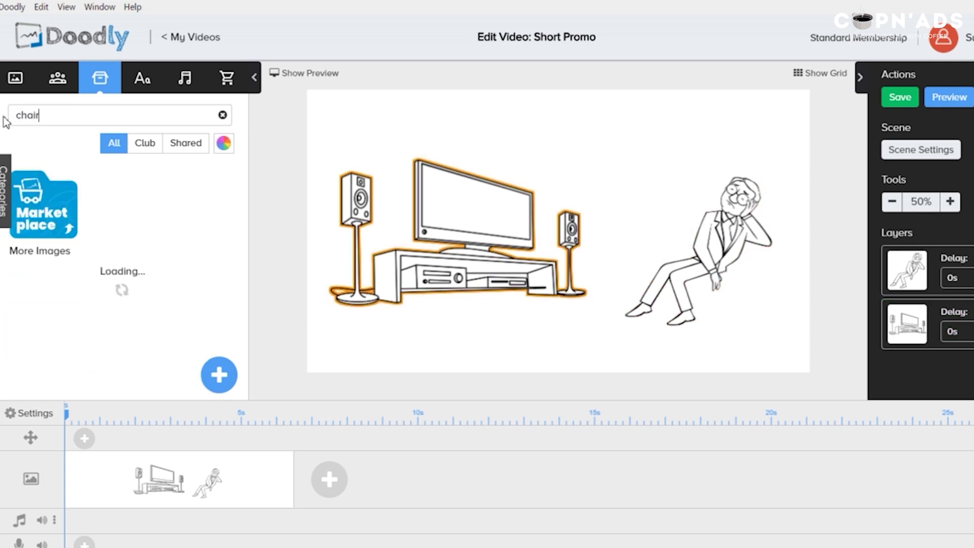
scroll(158, 344, "down", 3)
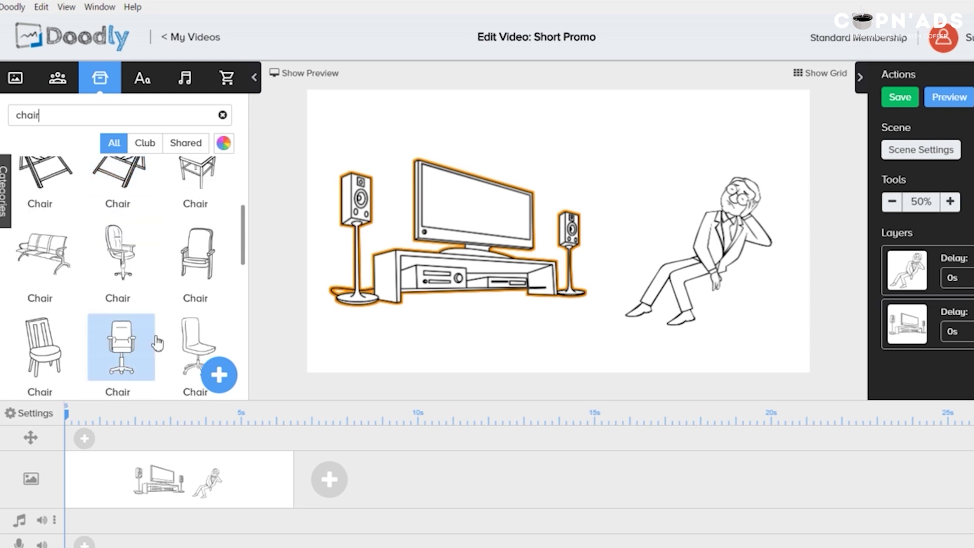
scroll(170, 300, "down", 5)
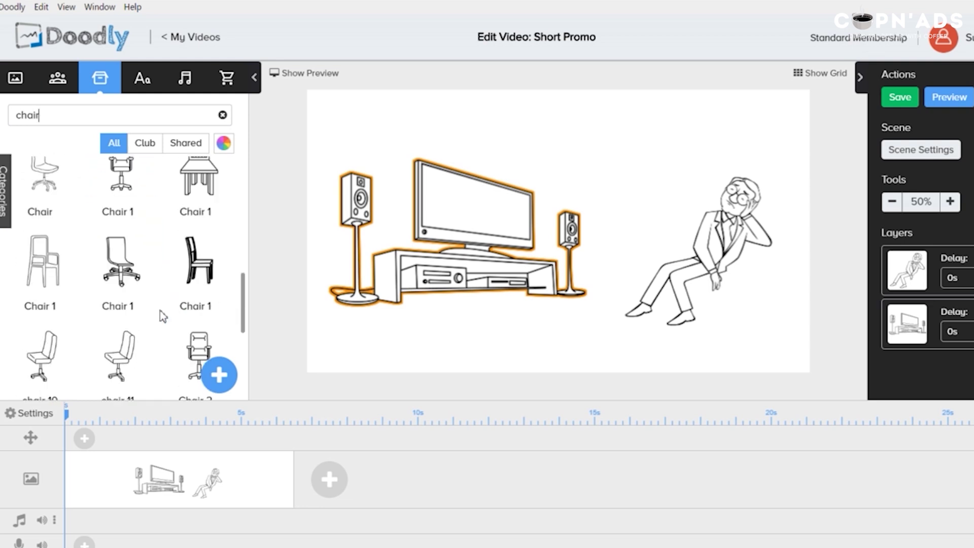
scroll(163, 316, "down", 5)
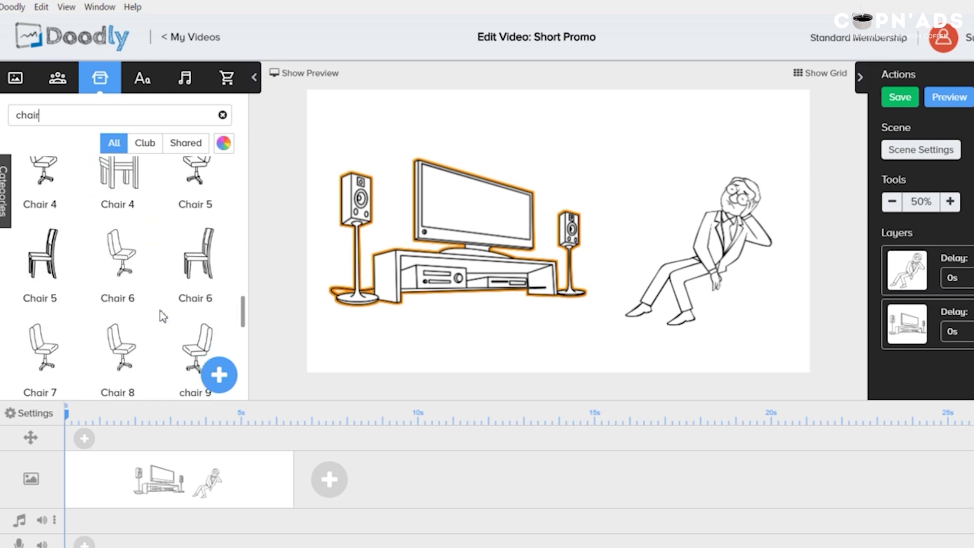
scroll(159, 315, "up", 15)
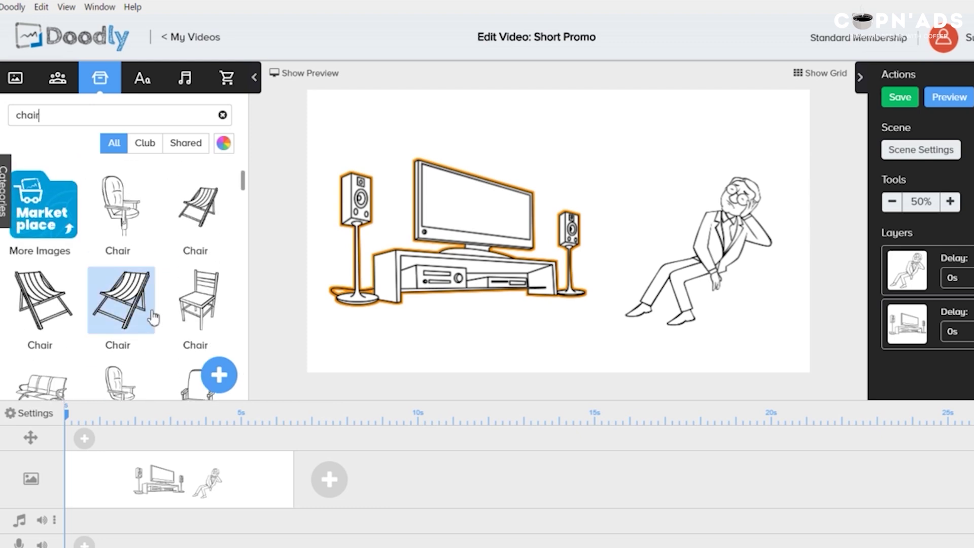
left_click(122, 208)
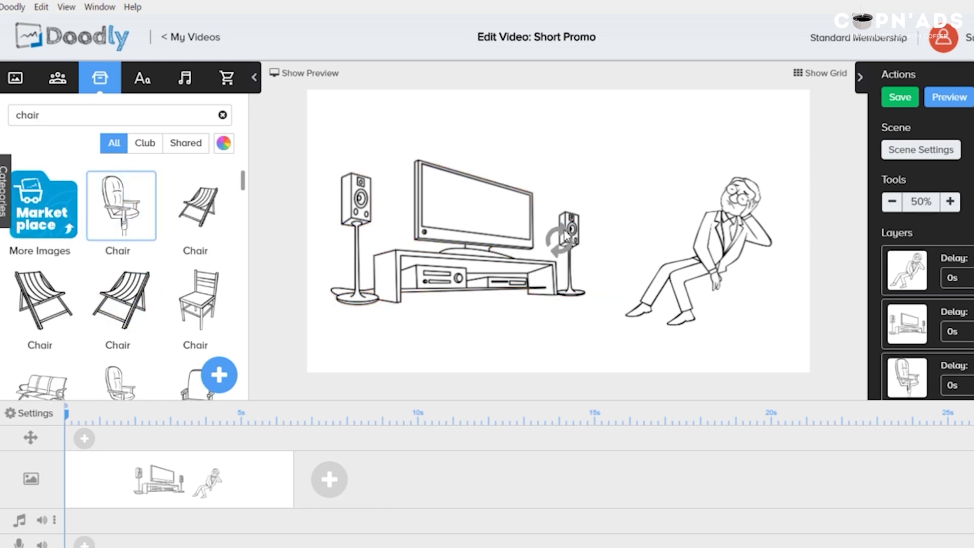
- Mirror the chair, slide it under the man and reorder layers so he sits in it
left_click_drag(566, 261, 628, 260)
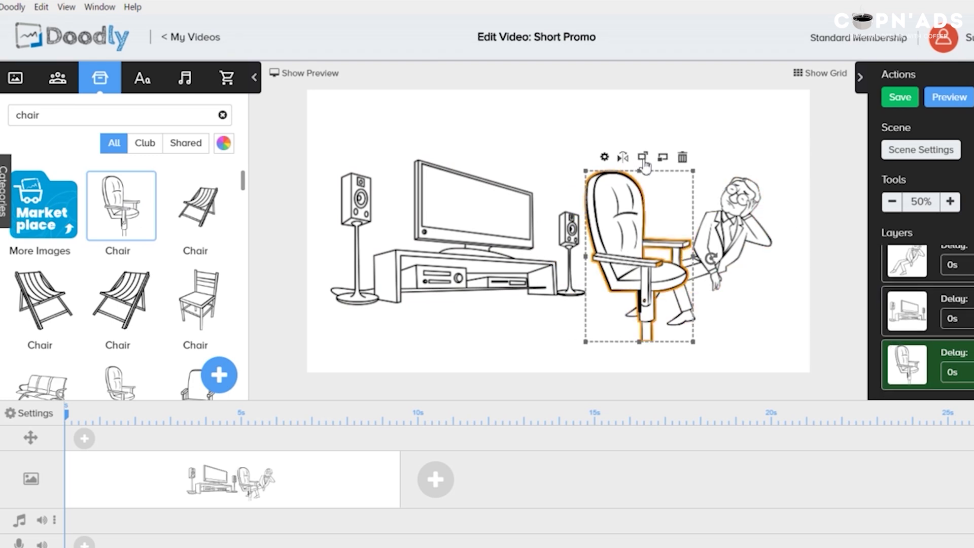
left_click(622, 161)
left_click_drag(641, 258, 739, 256)
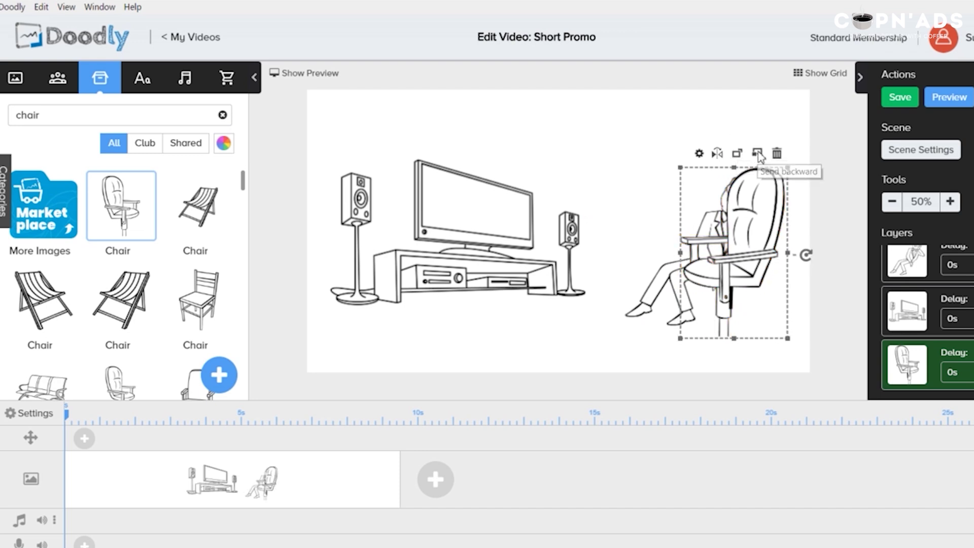
left_click(739, 154)
mouse_move(672, 287)
left_mouse_down()
mouse_move(682, 268)
mouse_move(678, 276)
left_mouse_up()
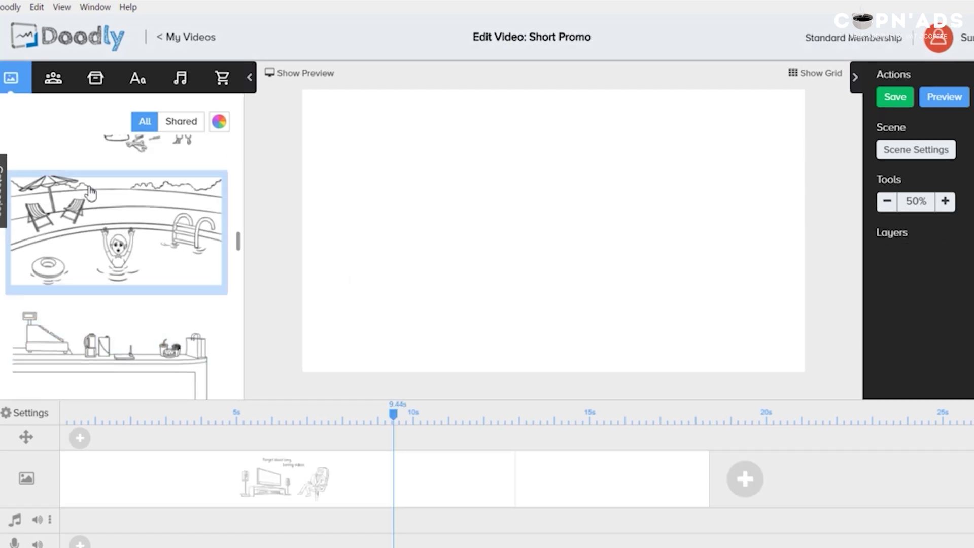
- Search Characters for 'hap' and add the happy man with raised arms
scroll(104, 265, "down", 3)
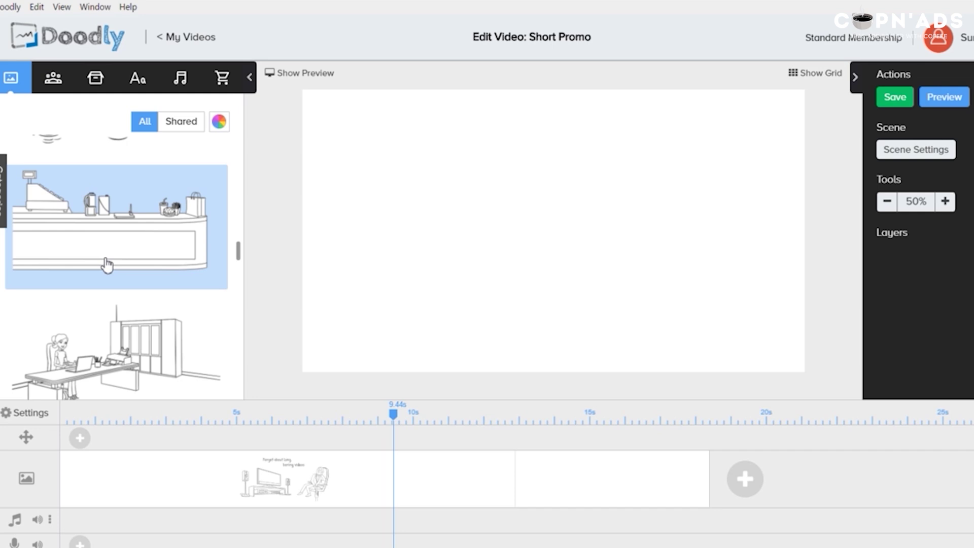
left_click(52, 78)
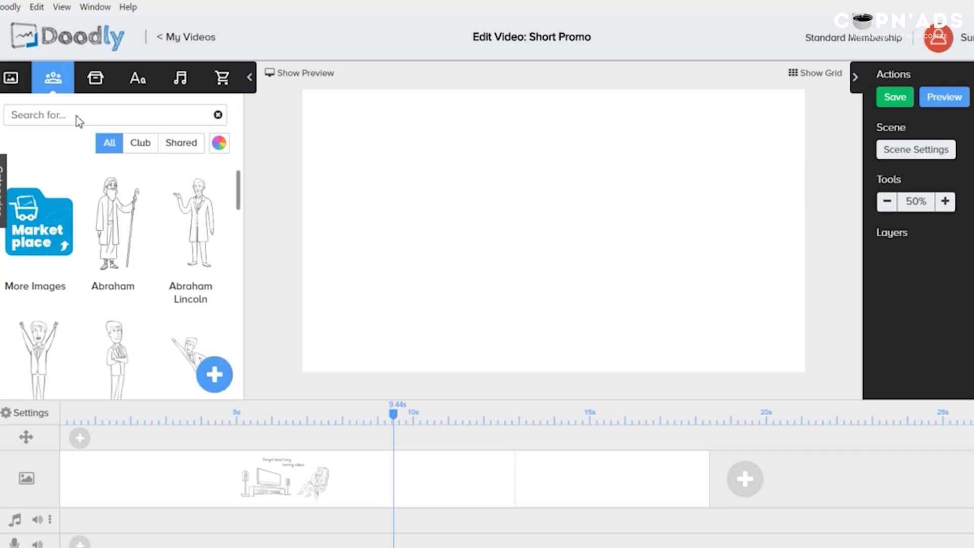
type("happy")
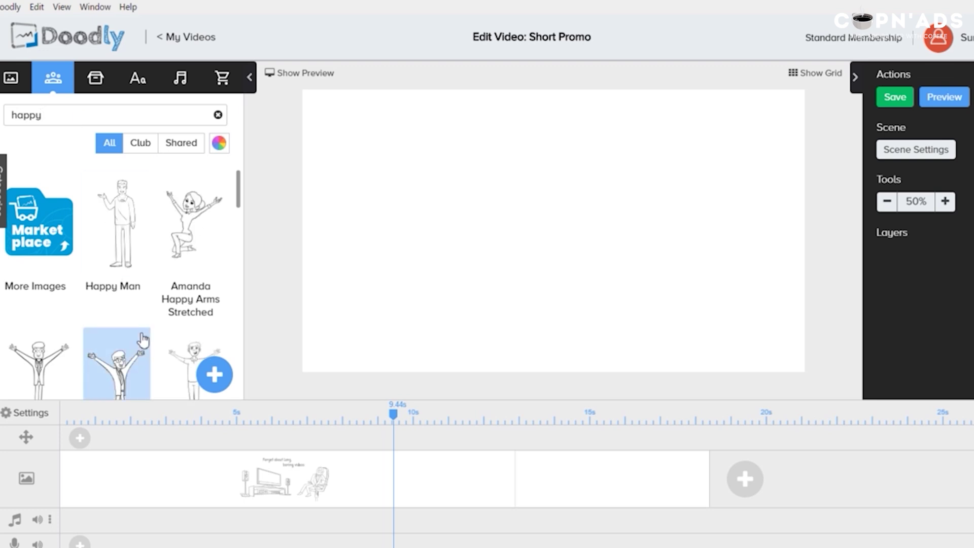
scroll(152, 350, "down", 2)
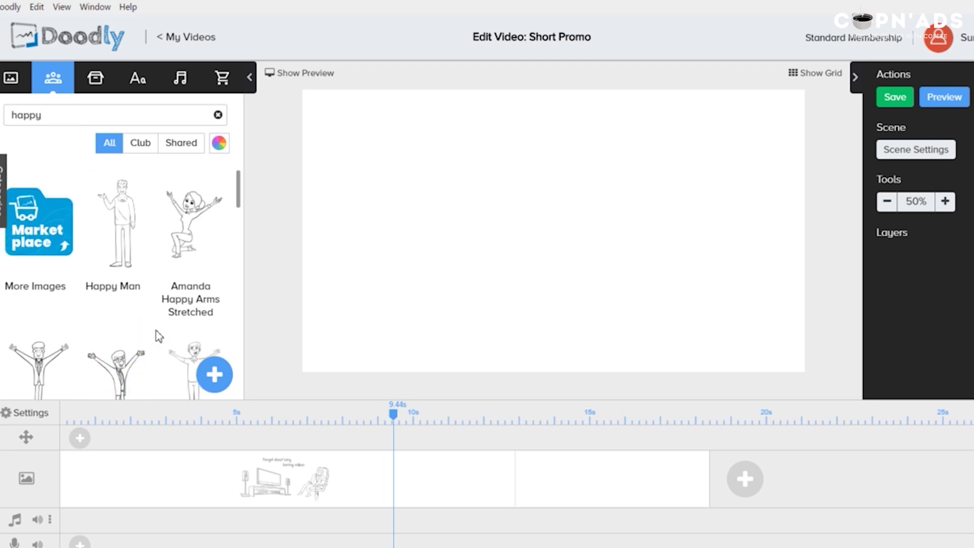
scroll(159, 338, "down", 2)
left_click_drag(38, 236, 609, 196)
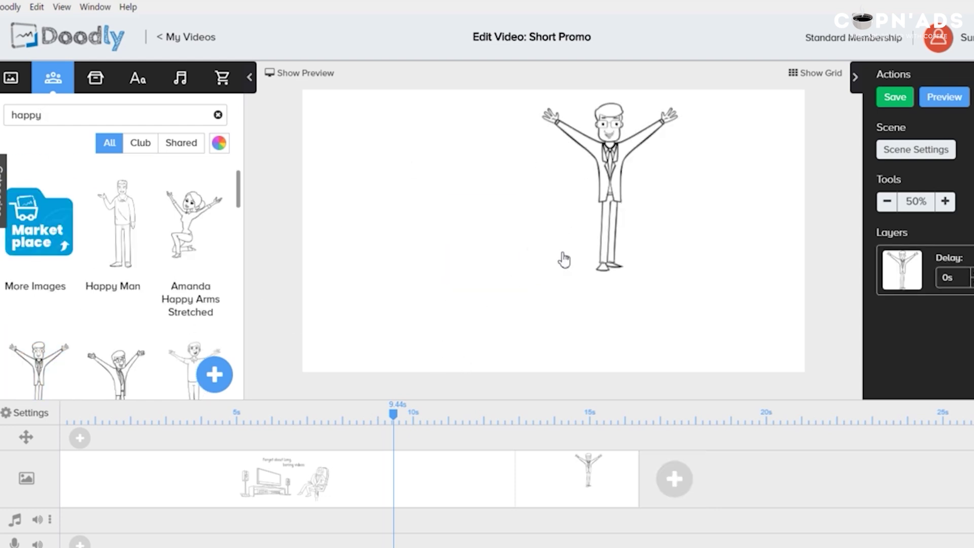
- Enlarge the happy man and position him on the right side of the scene
left_click_drag(620, 174, 632, 243)
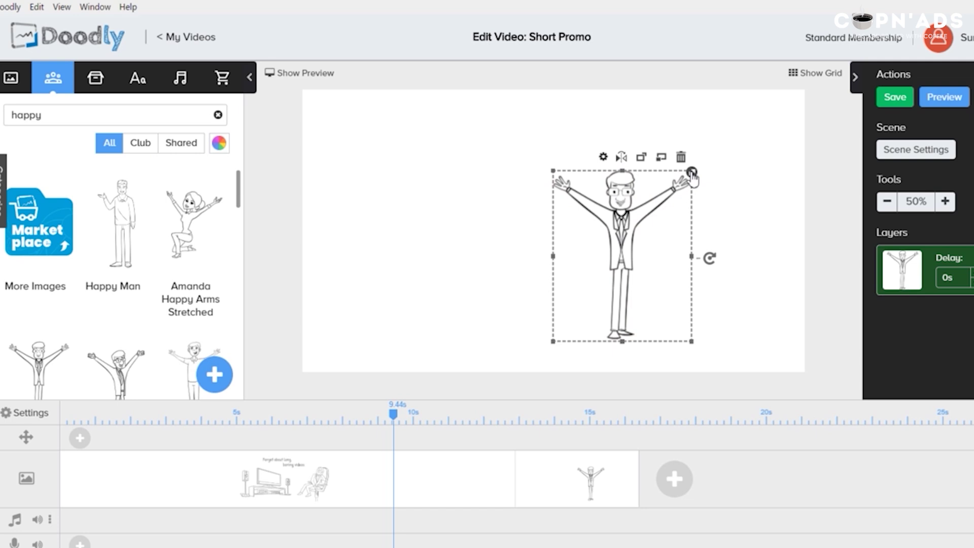
left_click_drag(692, 174, 761, 116)
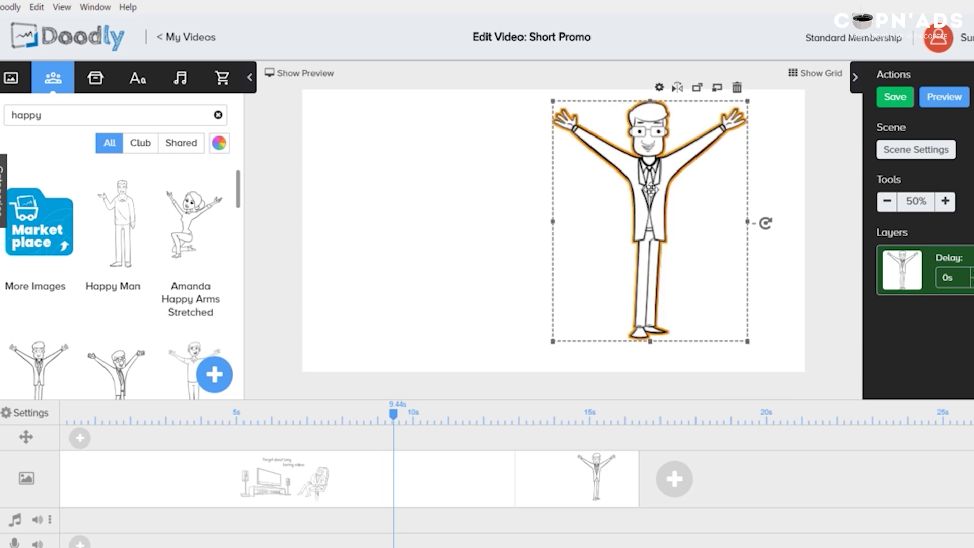
left_click_drag(648, 195, 686, 204)
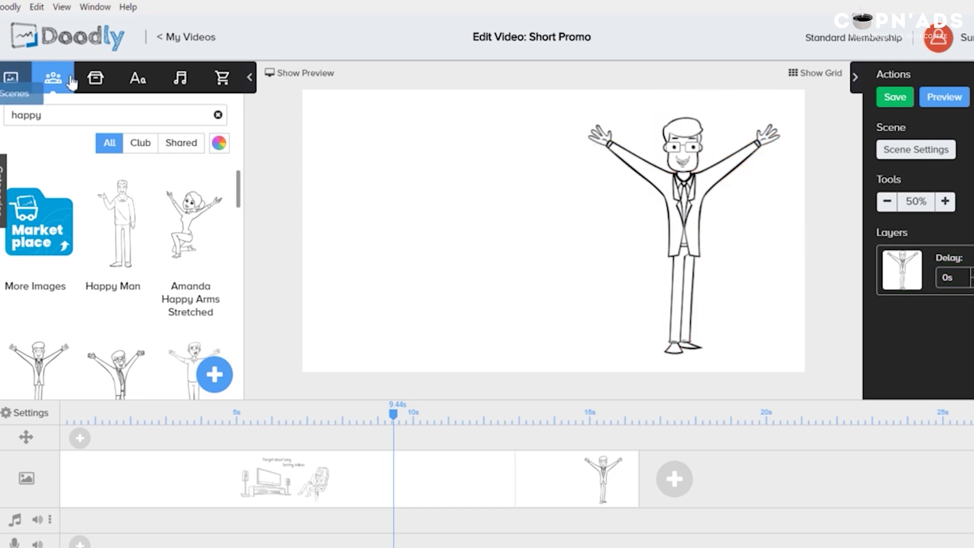
left_click(137, 78)
- Add a Patrick Hand Regular text element with the pasted caption 'It's time to make the shift!'
left_click_drag(116, 355, 468, 220)
double_click(468, 220)
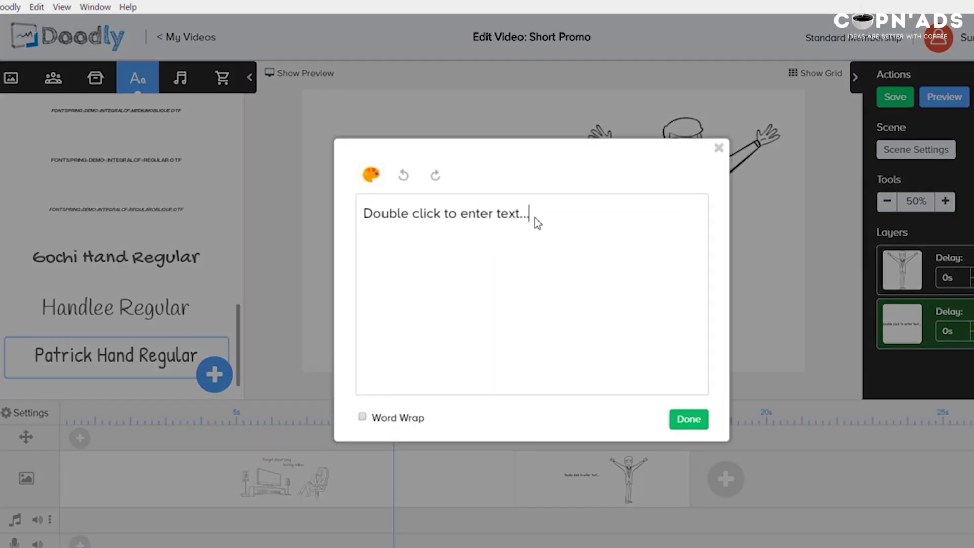
key("ctrl+a")
key("alt+Tab")
left_click_drag(606, 170, 449, 165)
key("ctrl+c")
key("alt+Tab")
key("ctrl+v")
key("alt+Tab")
key("alt+Tab")
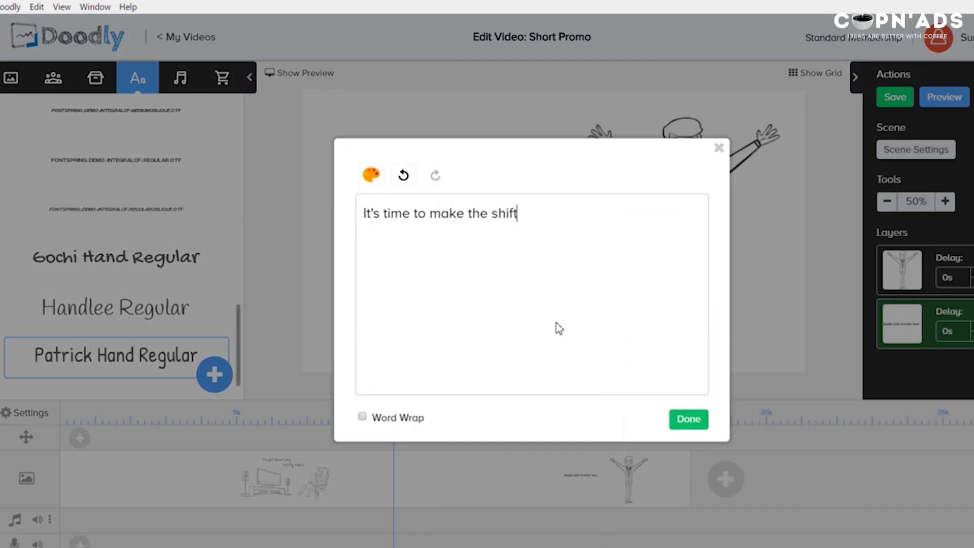
left_click(689, 419)
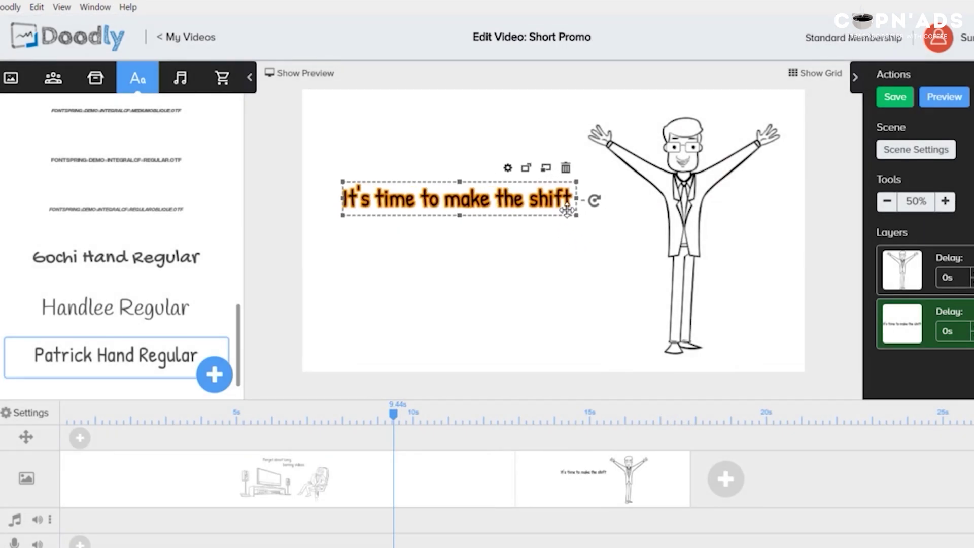
- Recolour the caption text orange (F5A623) using the palette
double_click(548, 221)
left_click(372, 175)
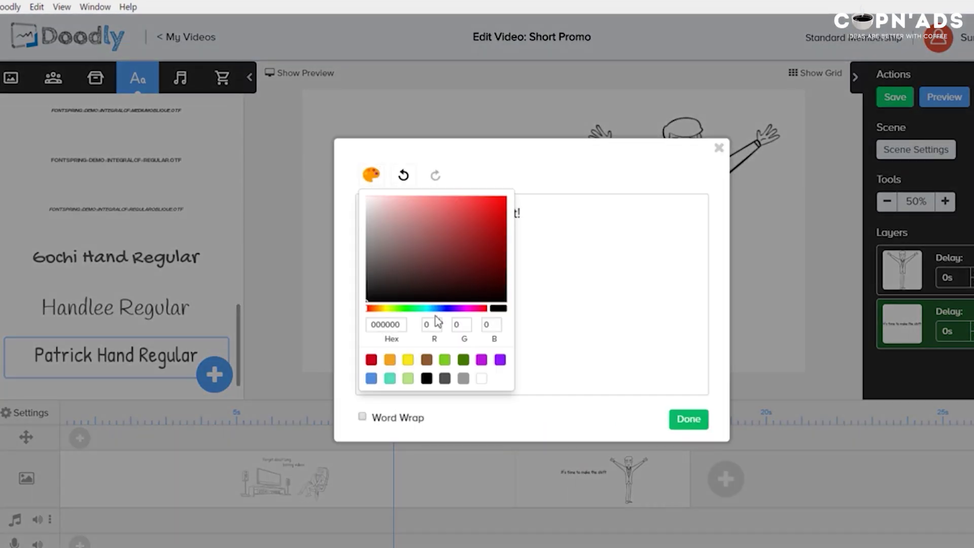
left_click(389, 360)
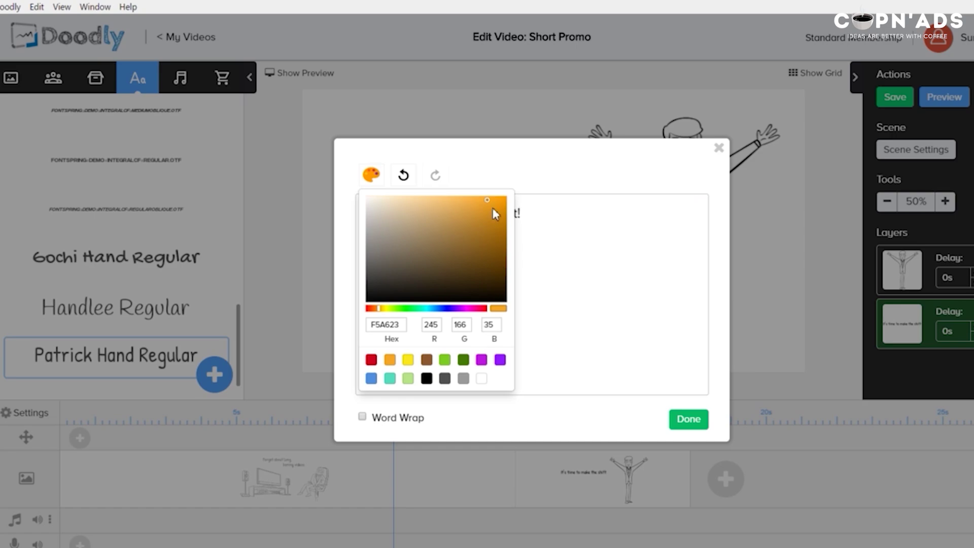
left_click(492, 205)
left_click(689, 419)
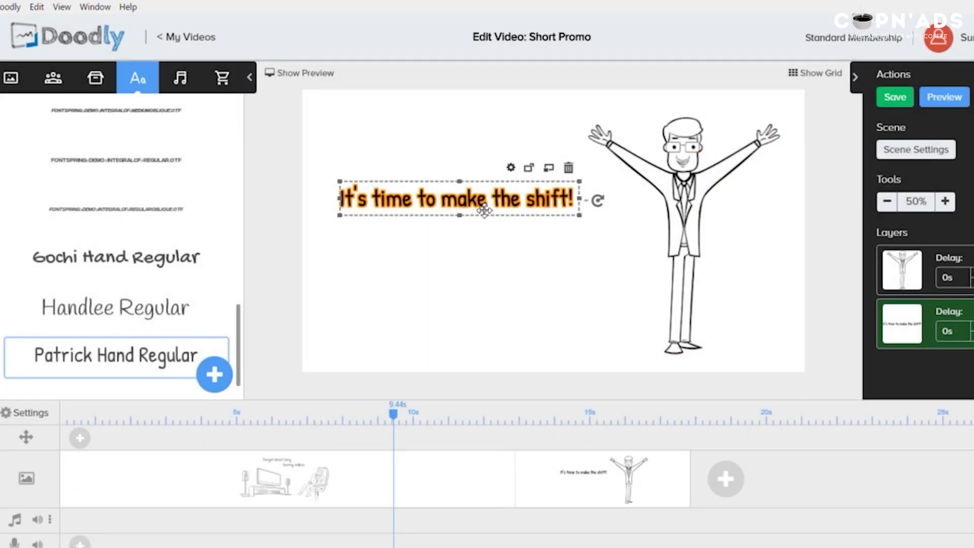
double_click(485, 211)
left_click_drag(572, 239, 367, 176)
left_click(372, 175)
left_click(389, 360)
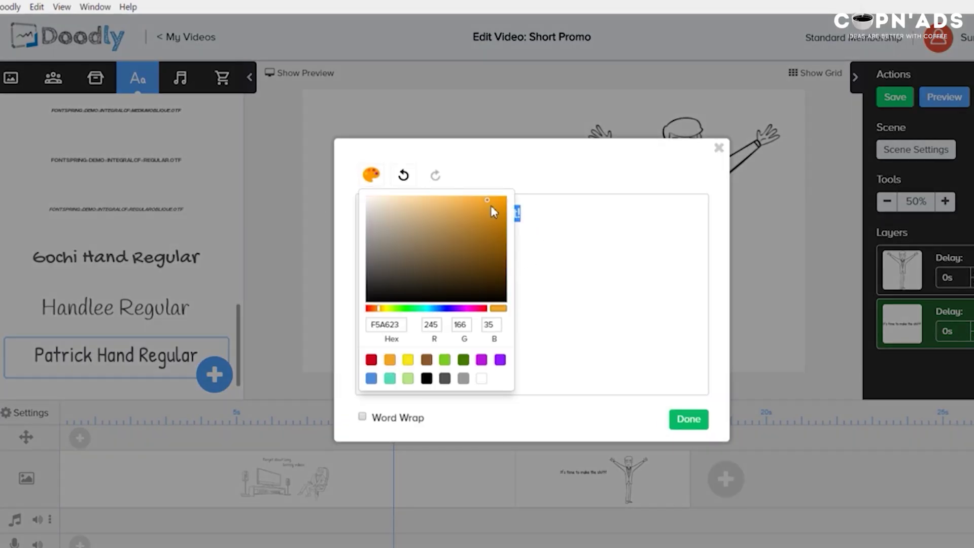
left_click(550, 254)
left_click(688, 419)
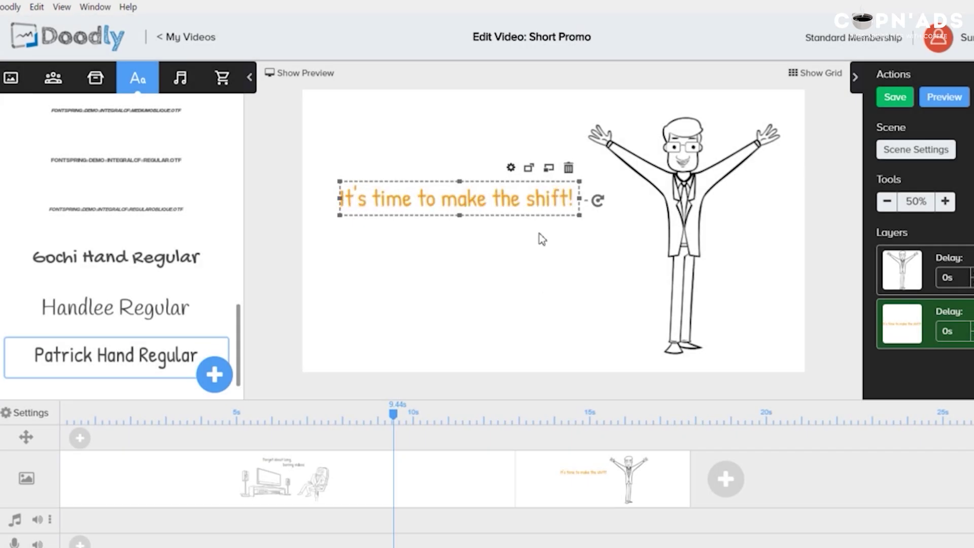
- Reselect the whole caption, confirm its orange colour and deselect it
double_click(529, 206)
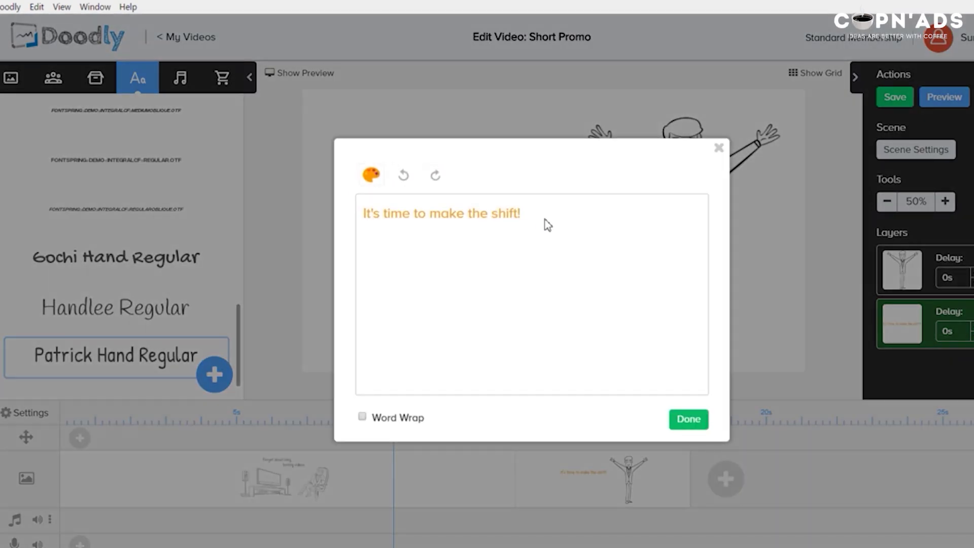
key("ctrl+a")
left_click(542, 259)
left_click(689, 419)
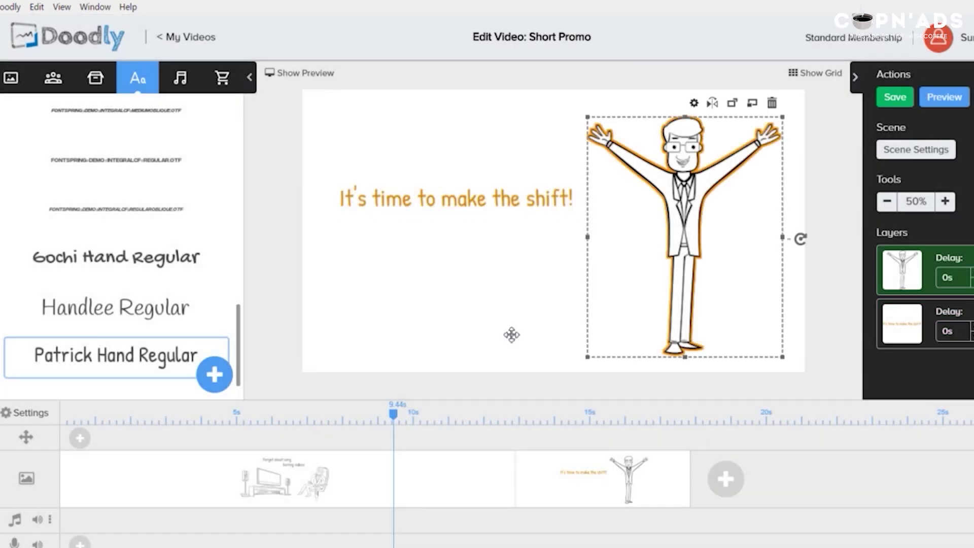
left_click(511, 333)
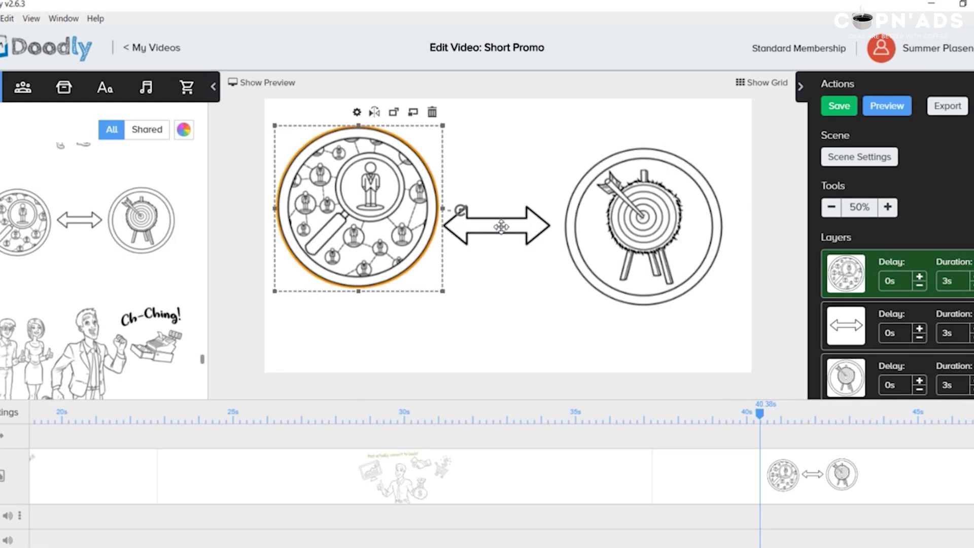
left_click(501, 227)
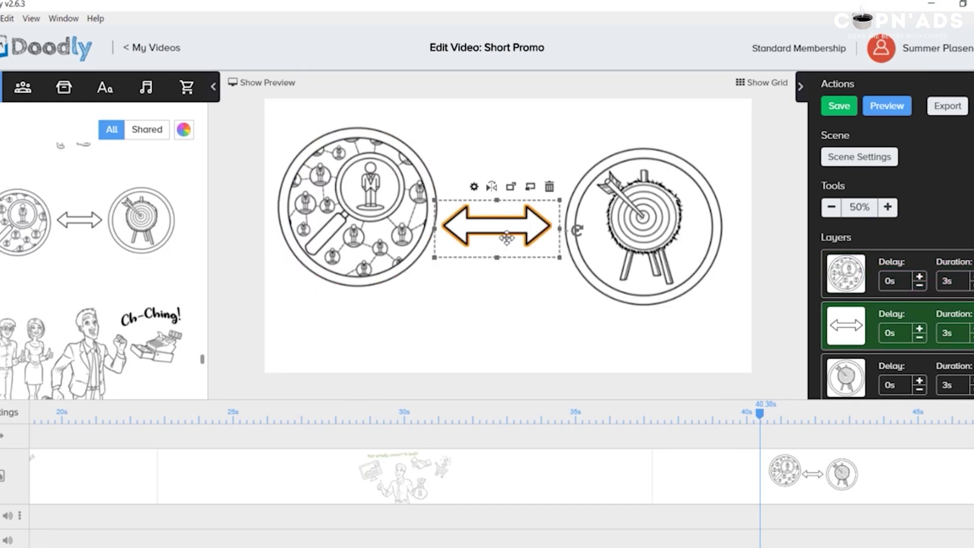
- Raise the double arrow and target circle, then add David Happy Arms Stretched between the circles
left_click_drag(507, 237, 512, 211)
left_click(658, 303)
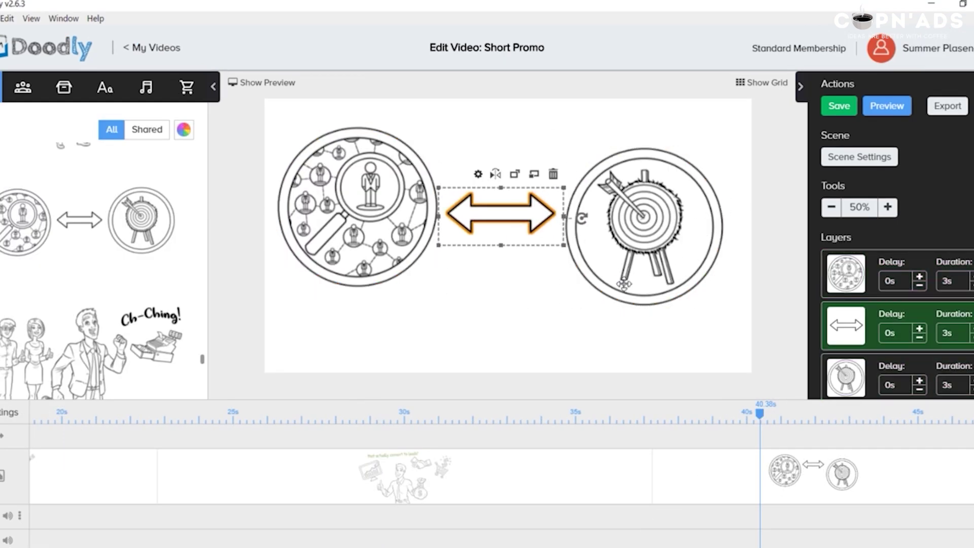
left_click_drag(659, 301, 661, 278)
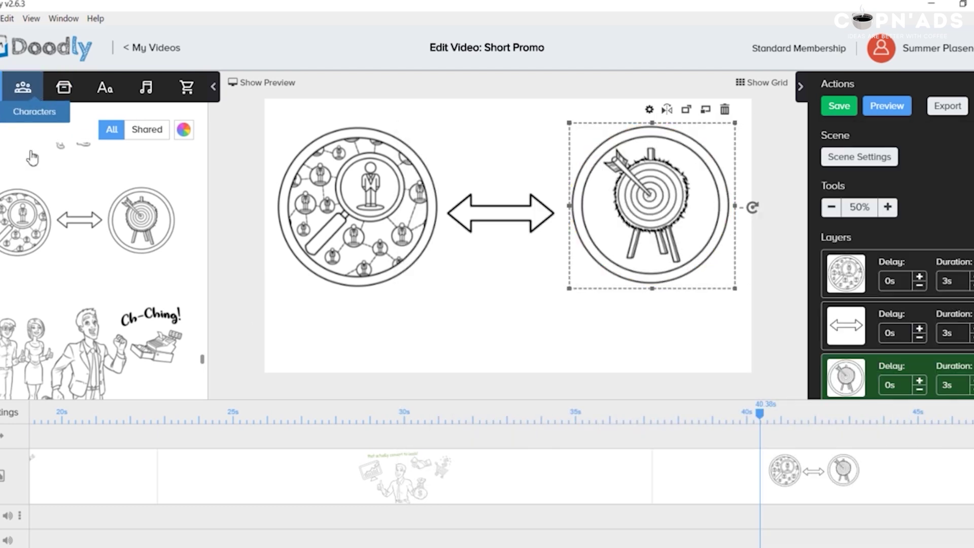
left_click(22, 87)
left_click_drag(94, 224, 507, 285)
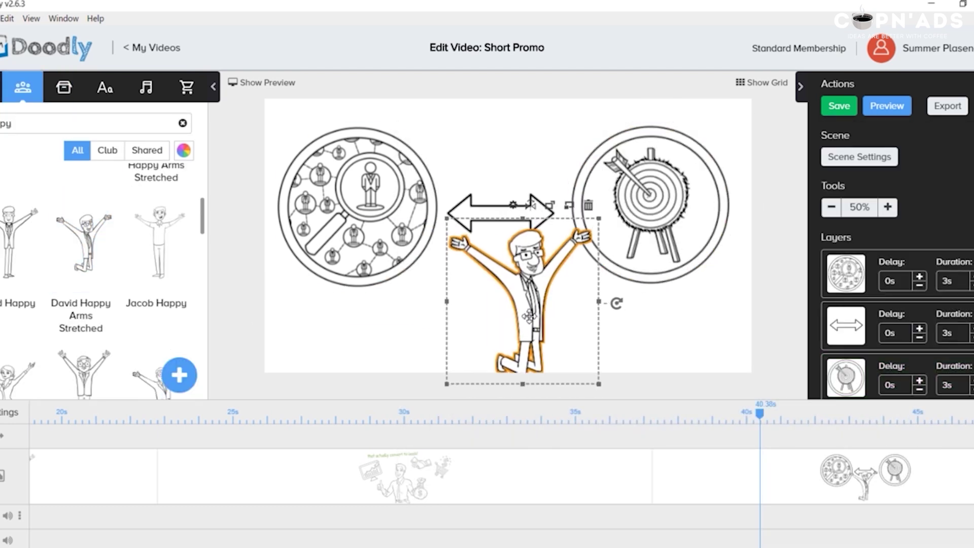
- Shrink and reposition the target circle, double arrow and magnifier circle, placing the man under the target
left_click(702, 276)
left_click(540, 299)
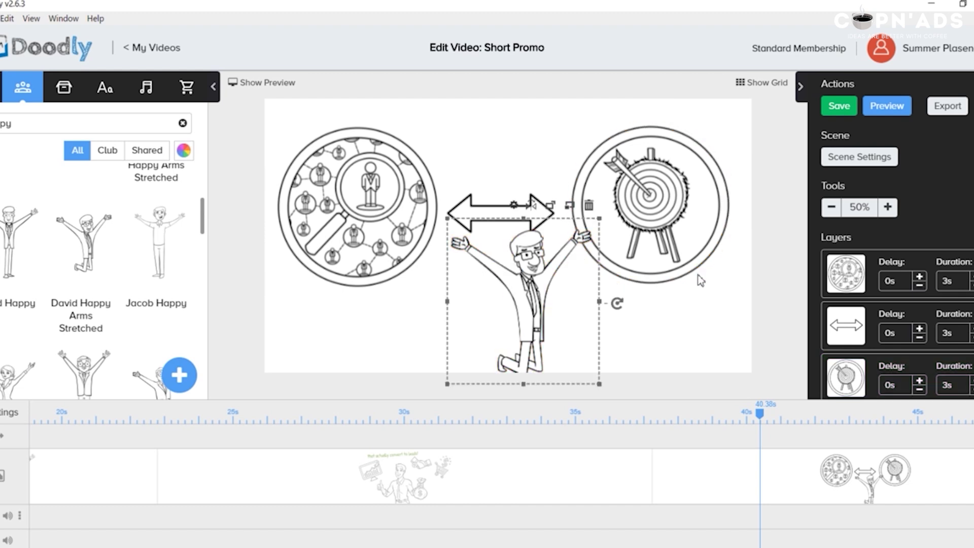
left_click_drag(738, 170, 721, 167)
left_click_drag(717, 284, 656, 222)
left_click_drag(528, 305, 662, 289)
left_click(500, 213)
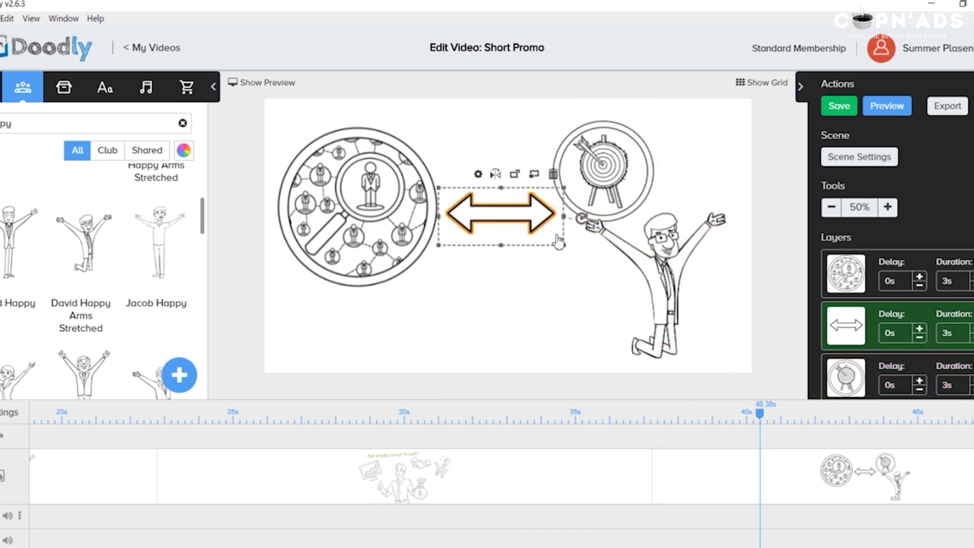
left_click_drag(553, 234, 531, 217)
left_click_drag(317, 278, 312, 330)
left_click_drag(424, 181, 398, 213)
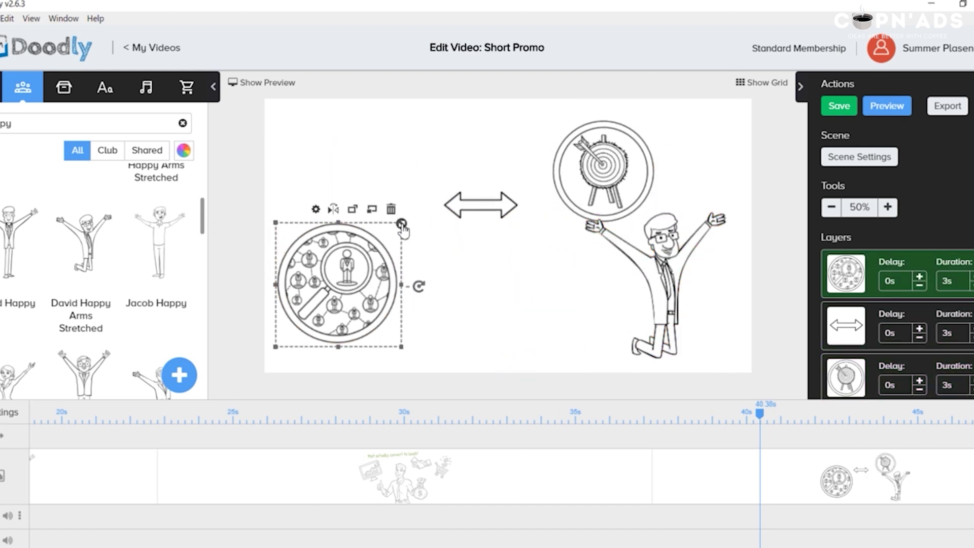
mouse_move(338, 274)
left_mouse_down()
mouse_move(340, 253)
mouse_move(345, 264)
left_mouse_up()
- Rotate the double arrow diagonally and enlarge it, the magnifier circle and the target circle
left_click(512, 220)
left_click_drag(546, 211, 525, 167)
left_click_drag(603, 172, 563, 159)
left_click(340, 257)
left_click_drag(406, 310, 409, 311)
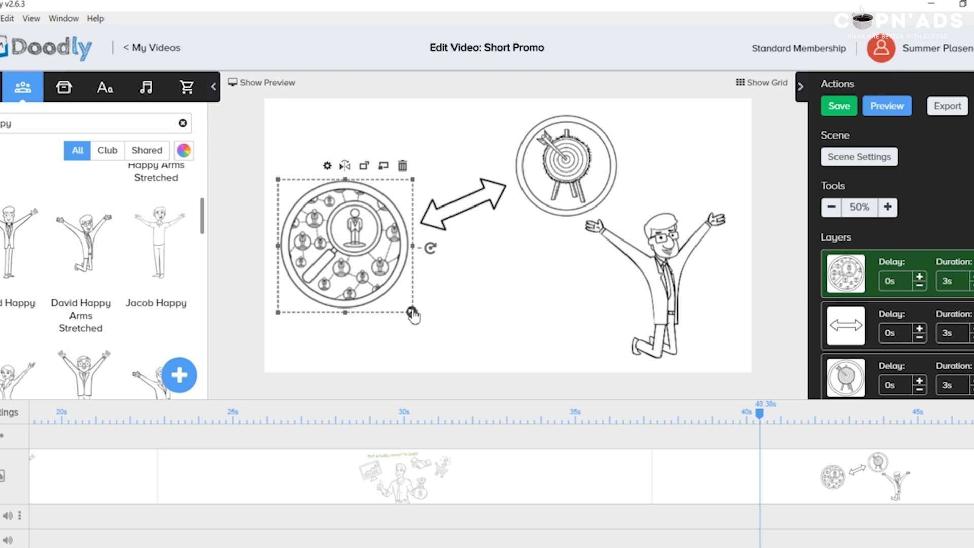
left_click(520, 215)
left_click_drag(616, 215, 637, 235)
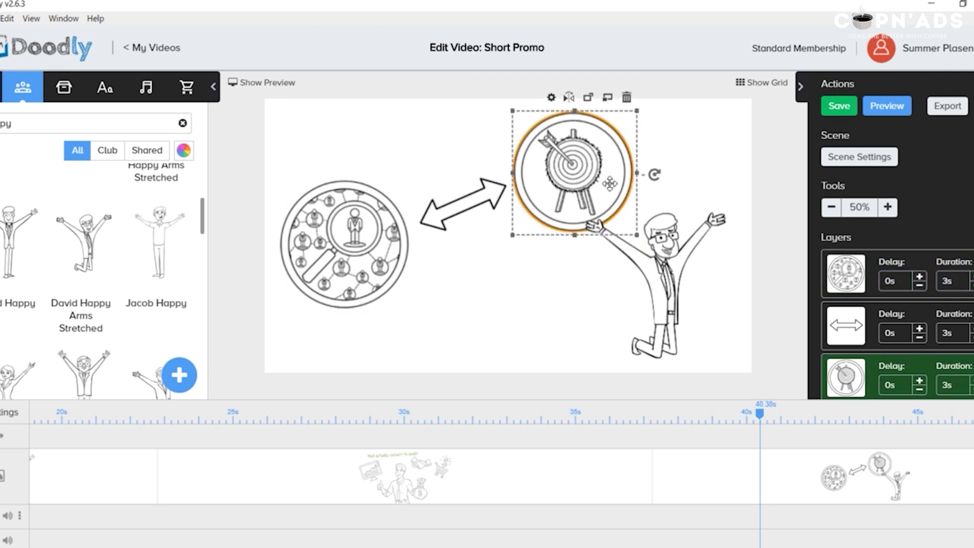
- Enlarge, shift and tilt the arms-raised man beside the target, then add a Patrick Hand text element
left_click(690, 267)
left_click_drag(733, 201, 784, 146)
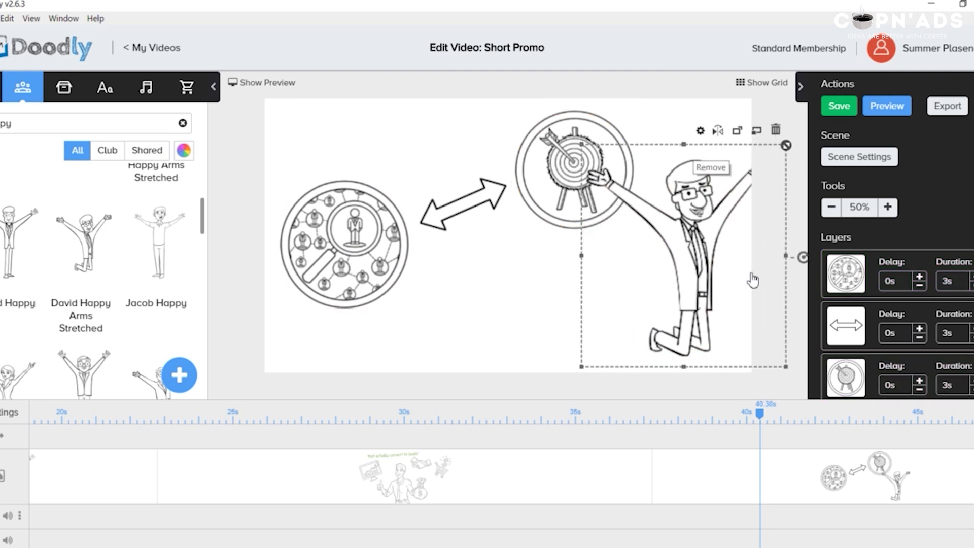
left_click_drag(696, 261, 657, 264)
left_click_drag(533, 163, 518, 150)
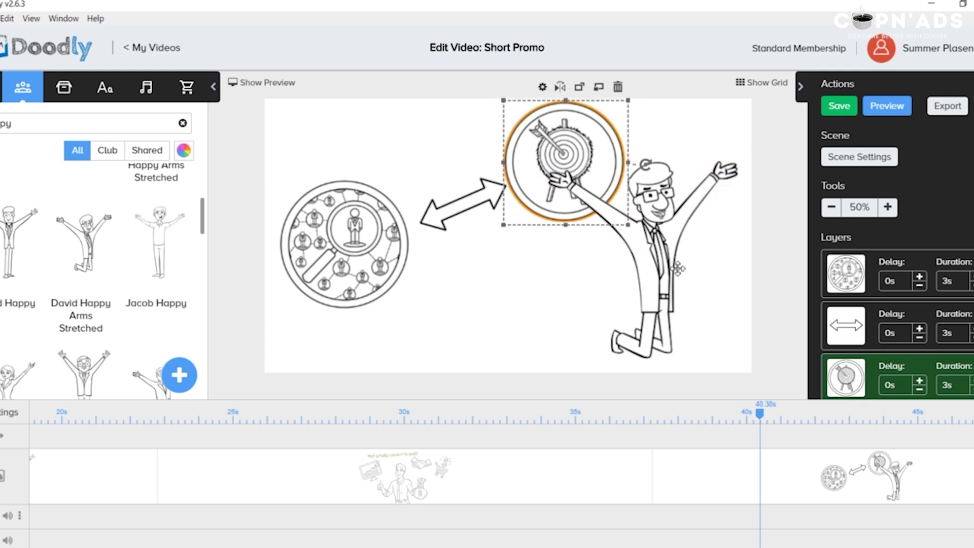
left_click_drag(459, 209, 451, 204)
left_click(658, 140)
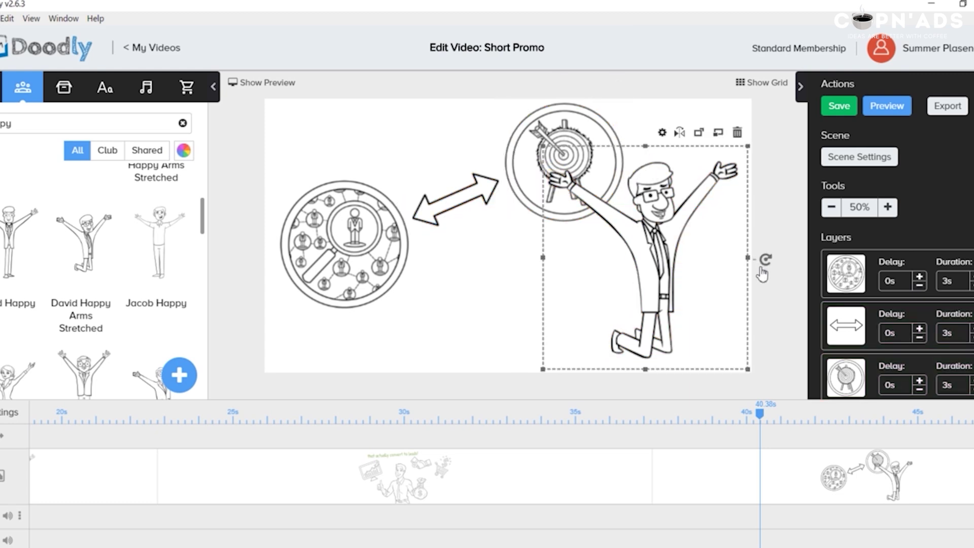
left_click_drag(763, 268, 761, 243)
left_click(114, 97)
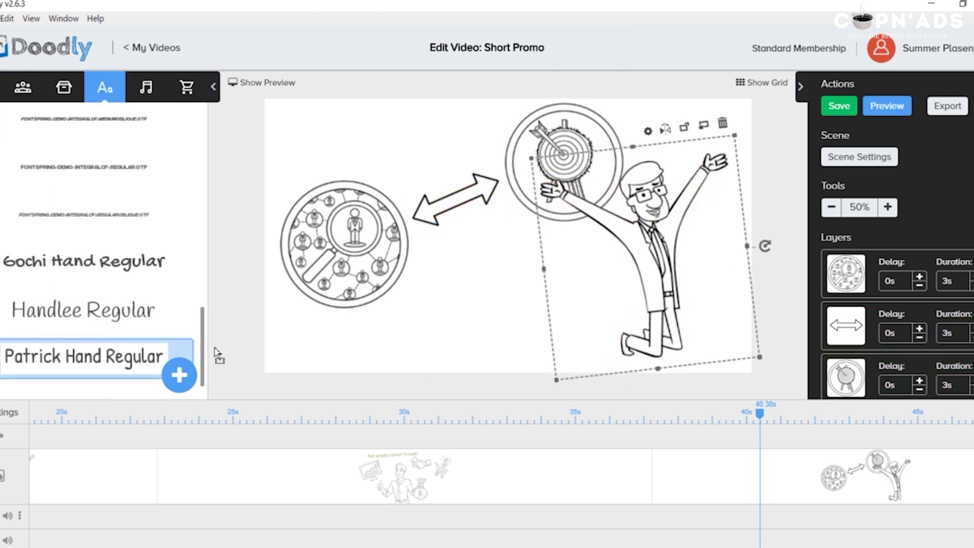
left_click_drag(84, 356, 459, 316)
- Replace the placeholder with the caption 'Let's put your business to life!'
double_click(460, 314)
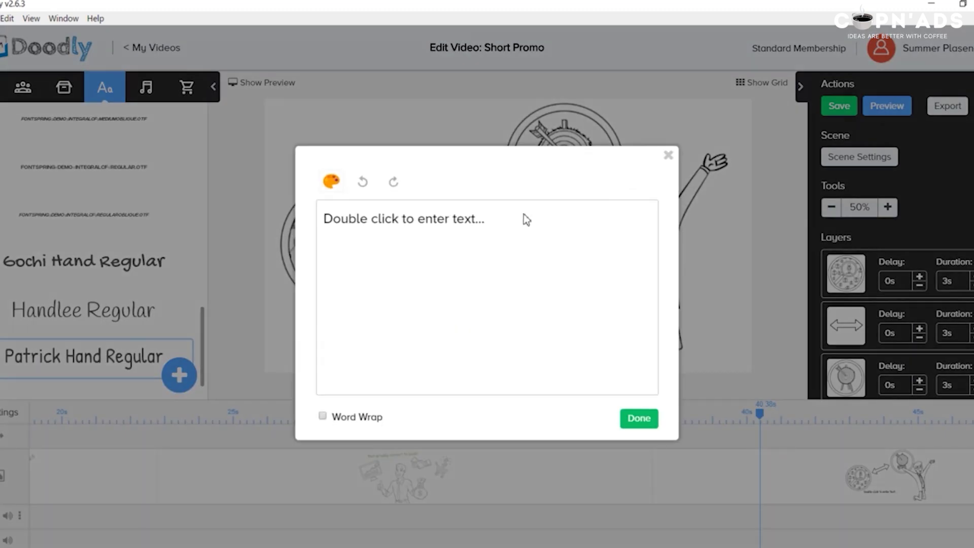
left_click_drag(524, 218, 312, 208)
type("Let's put your business to life!")
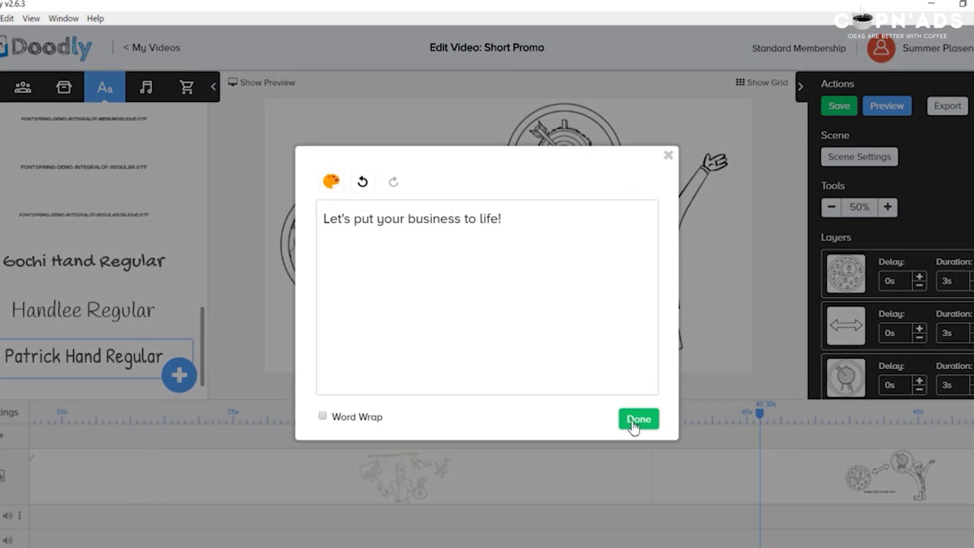
left_click(637, 419)
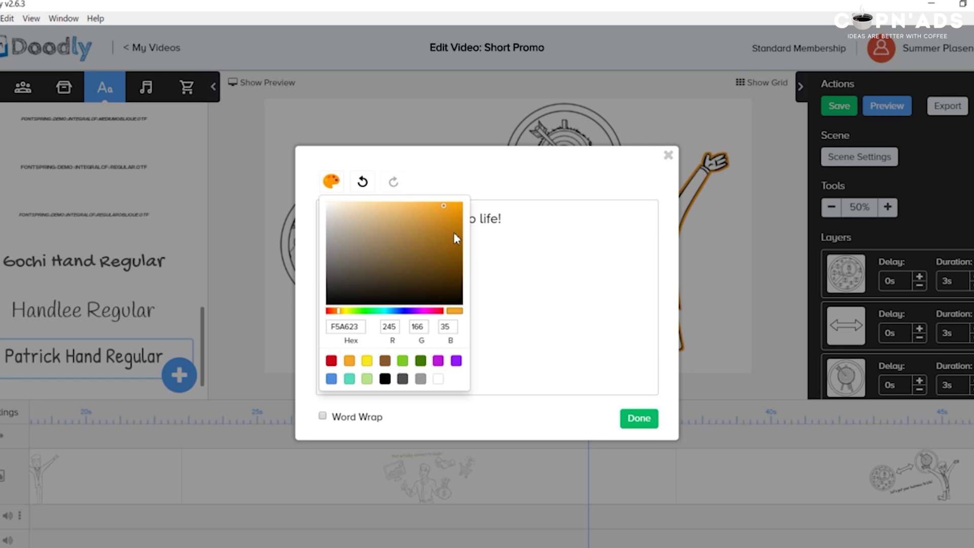
- Select the whole caption and colour it orange F5A623 from the palette
left_click_drag(523, 255, 325, 209)
left_click(515, 224)
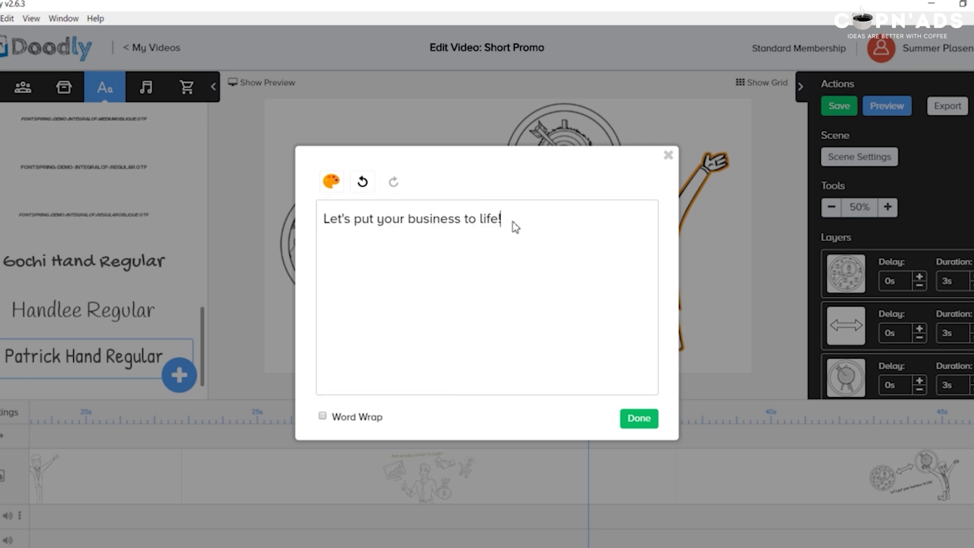
left_click_drag(514, 223, 303, 196)
left_click(331, 182)
left_click(349, 361)
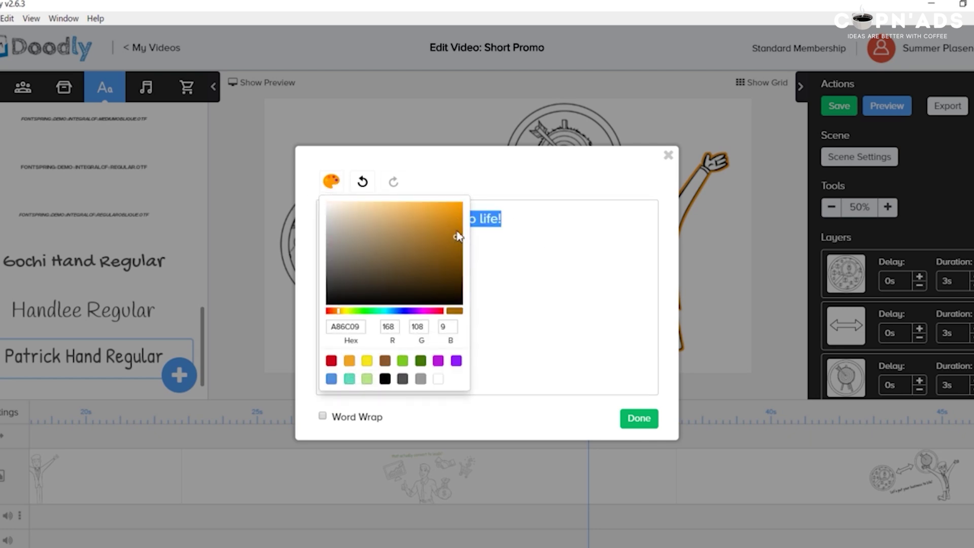
left_click(631, 421)
left_click(632, 419)
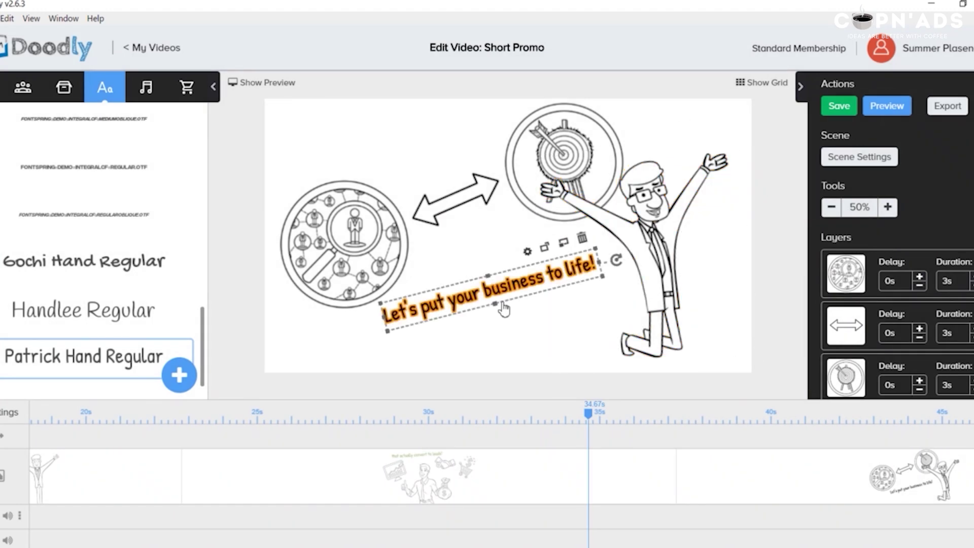
left_click(506, 332)
- Reopen the caption, reapply the orange colour and confirm the edit
double_click(518, 292)
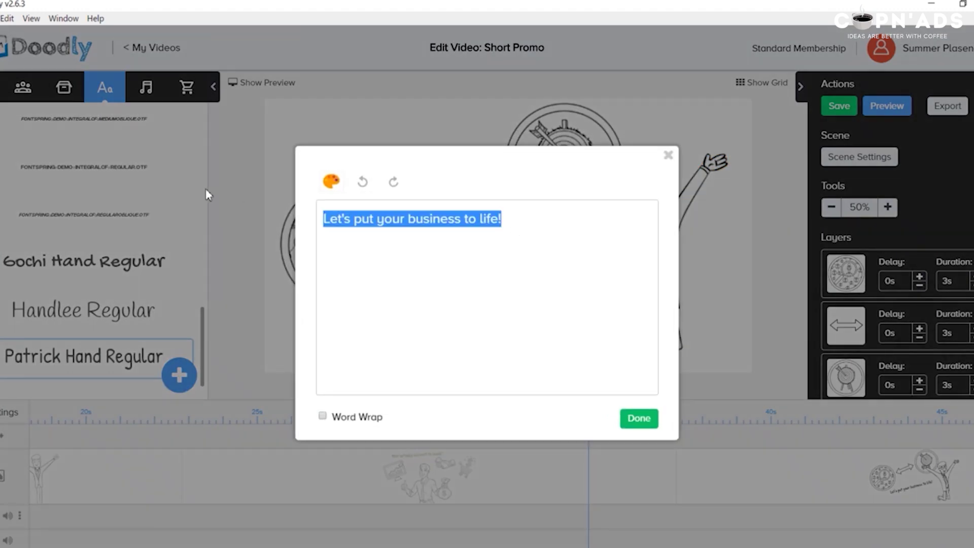
left_click(331, 182)
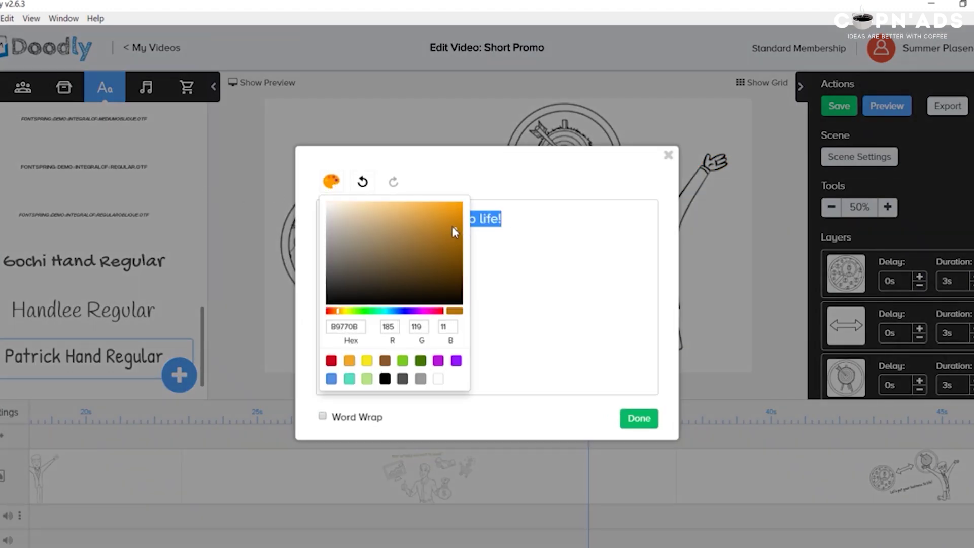
left_click(637, 422)
left_click(638, 419)
left_click(745, 311)
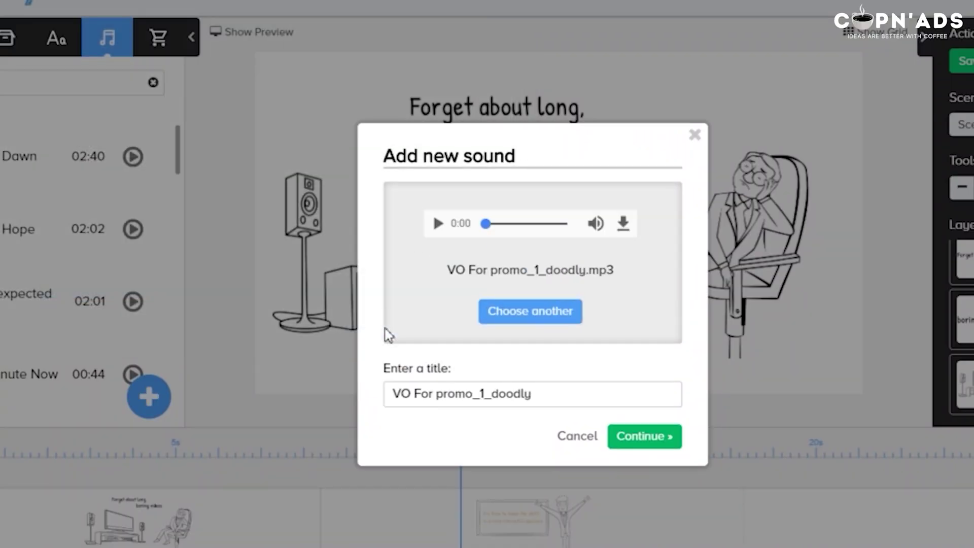
- Upload the VO For promo_1_doodly voiceover and slide it to the start of the audio track
left_click(658, 437)
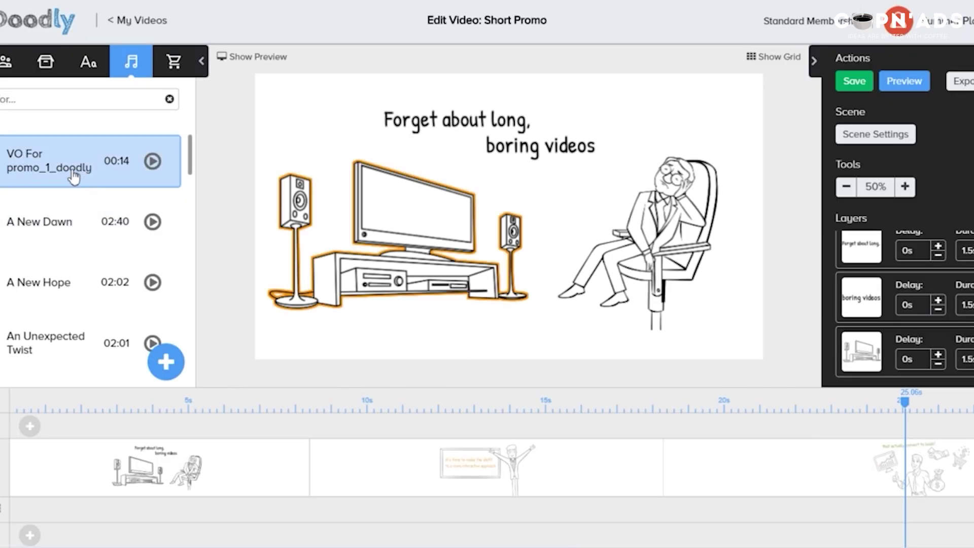
left_click_drag(74, 178, 304, 534)
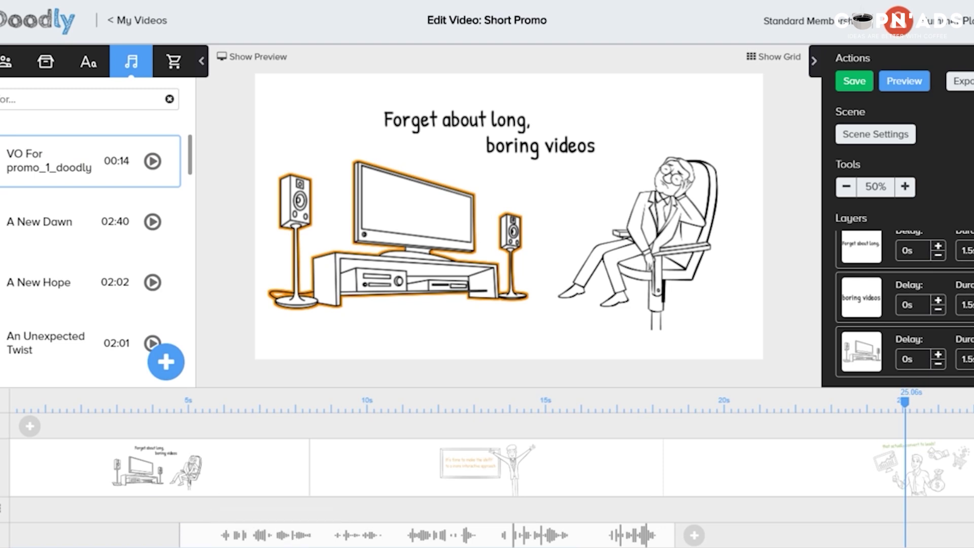
left_click_drag(287, 538, 119, 540)
- Select the man with raised arms in scene two, then jump to 16.98s in scene three
left_click(427, 467)
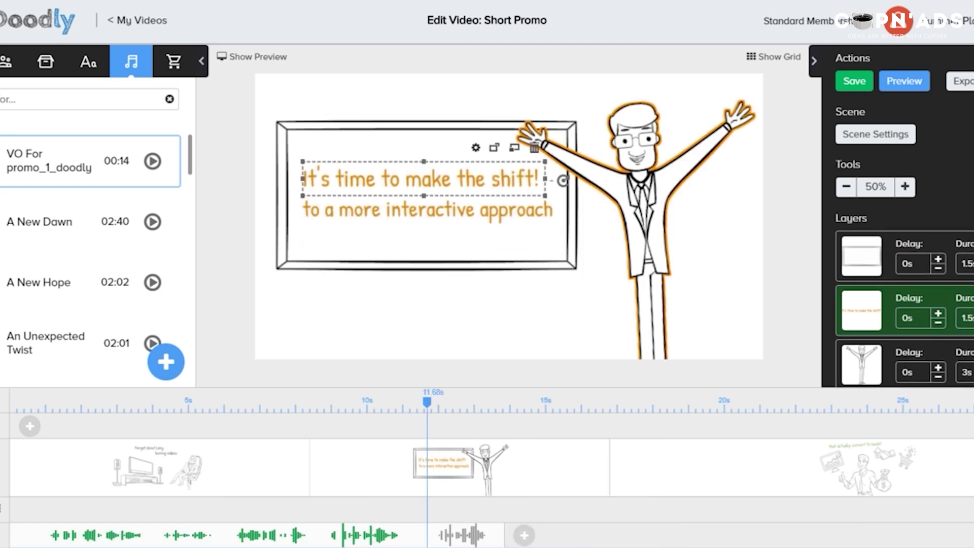
left_click(643, 228)
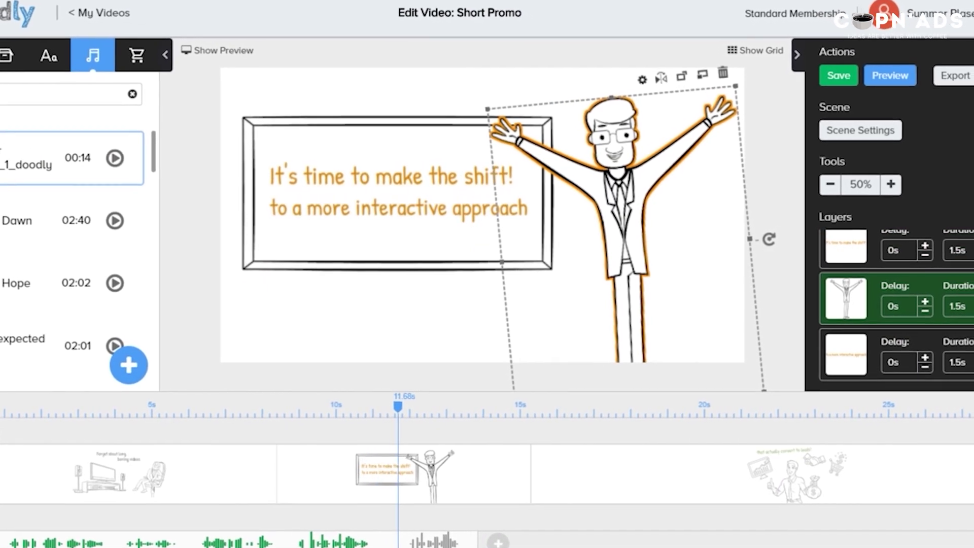
left_click(583, 413)
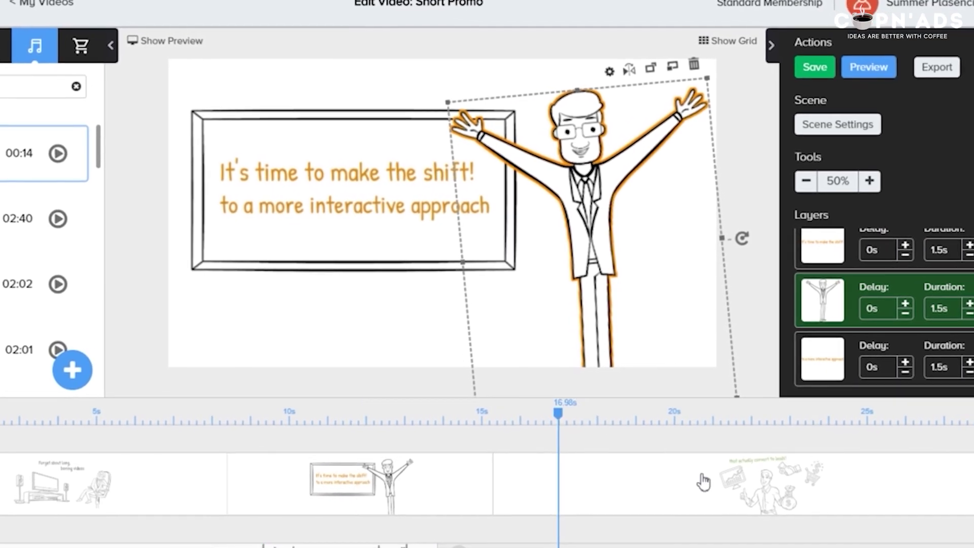
- Shorten the monitor and handshake drawings to a 1s draw duration each
left_click(965, 272)
left_click(966, 272)
left_click(965, 273)
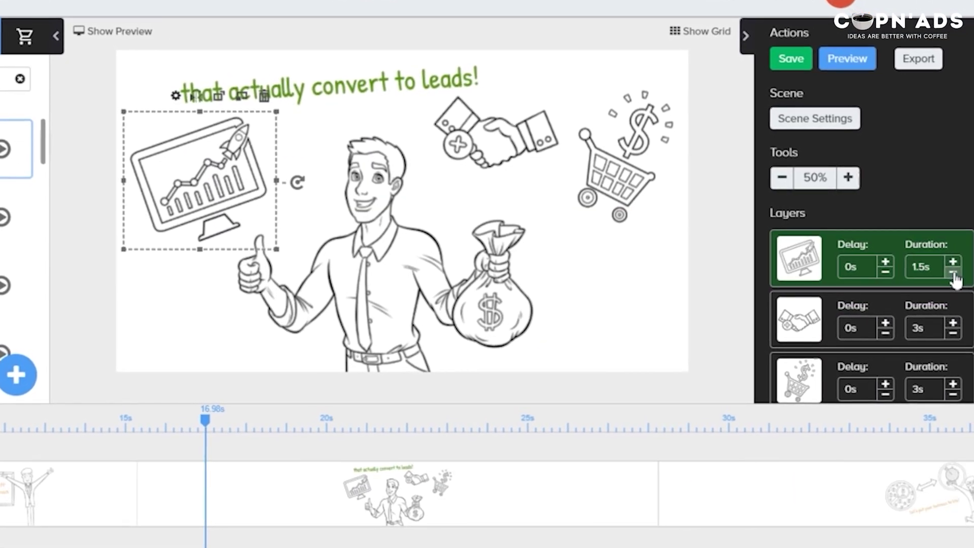
left_click(966, 272)
left_click(949, 334)
left_click(949, 334)
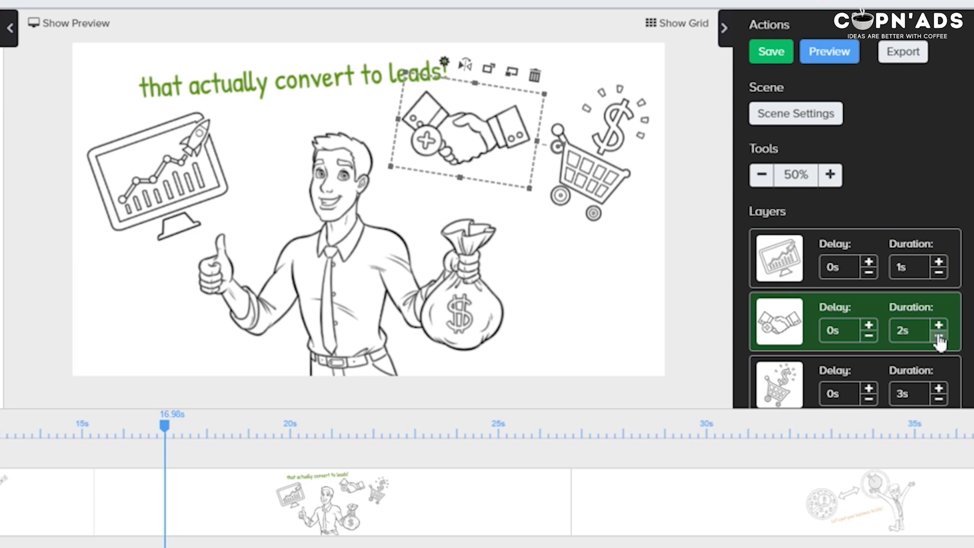
left_click(948, 333)
left_click(938, 337)
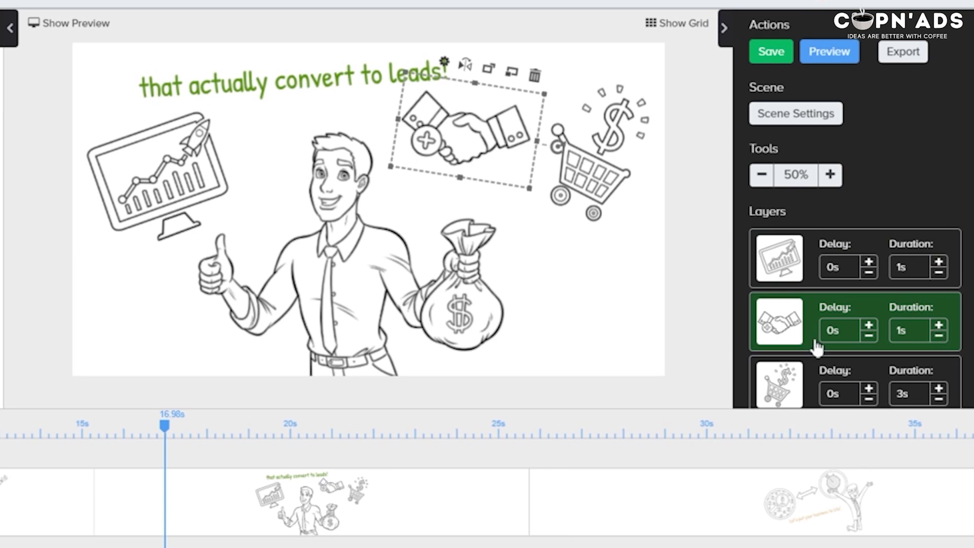
- Cut the 'Forget about long' and 'boring videos' captions to 1s each
scroll(811, 344, "up", 1)
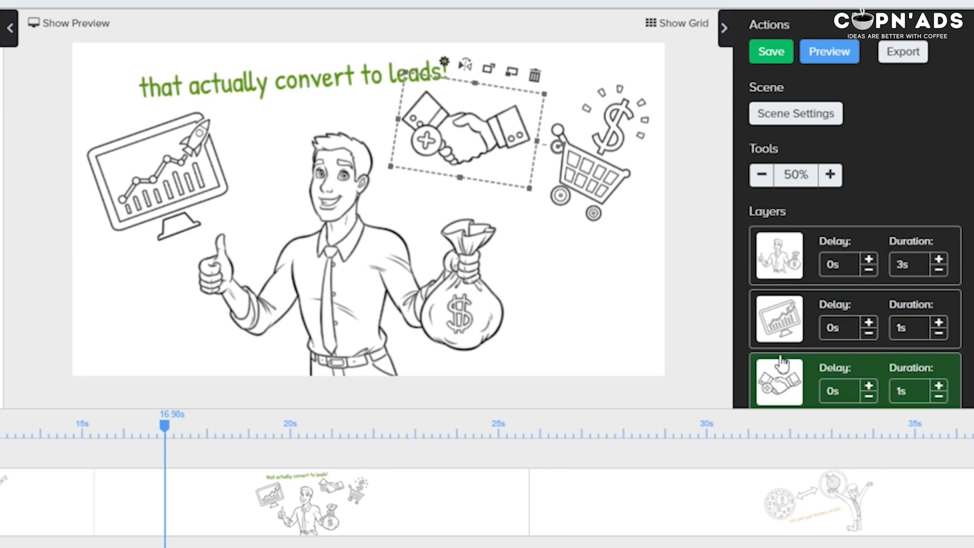
scroll(811, 355, "down", 3)
left_click_drag(781, 363, 780, 284)
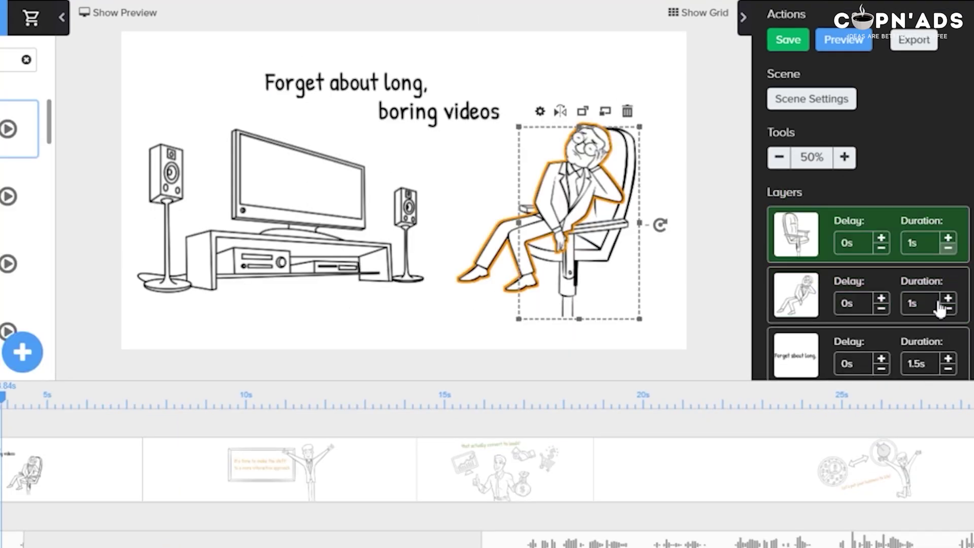
scroll(928, 324, "down", 2)
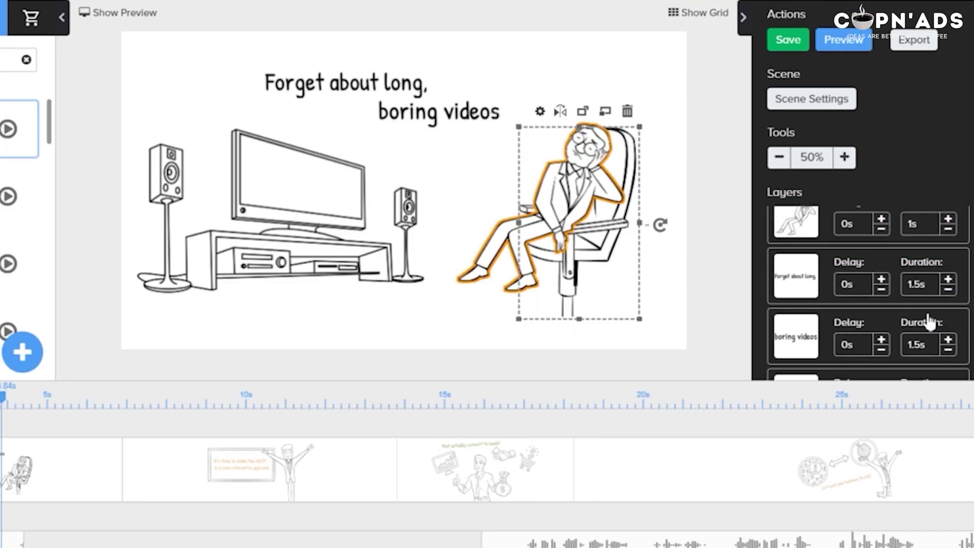
left_click(948, 290)
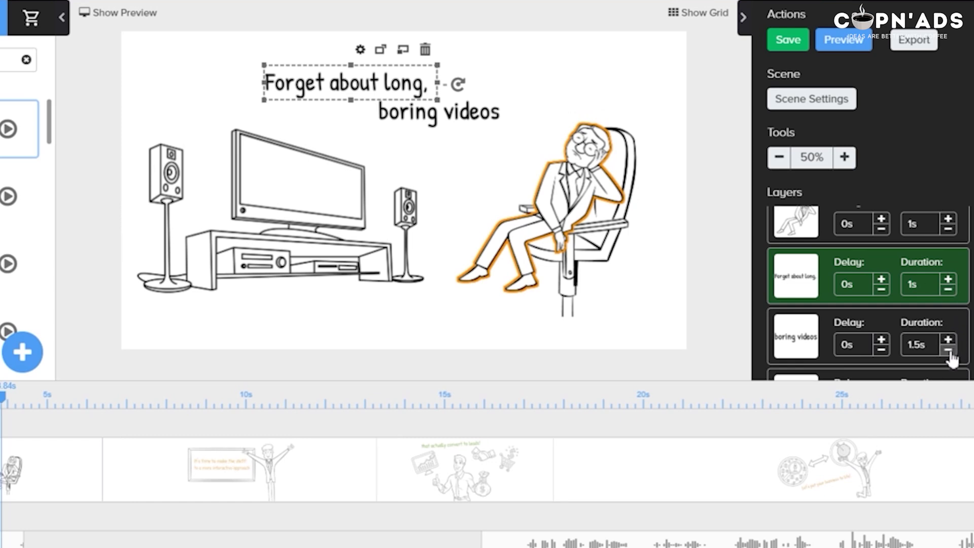
scroll(950, 335, "down", 1)
left_click(948, 294)
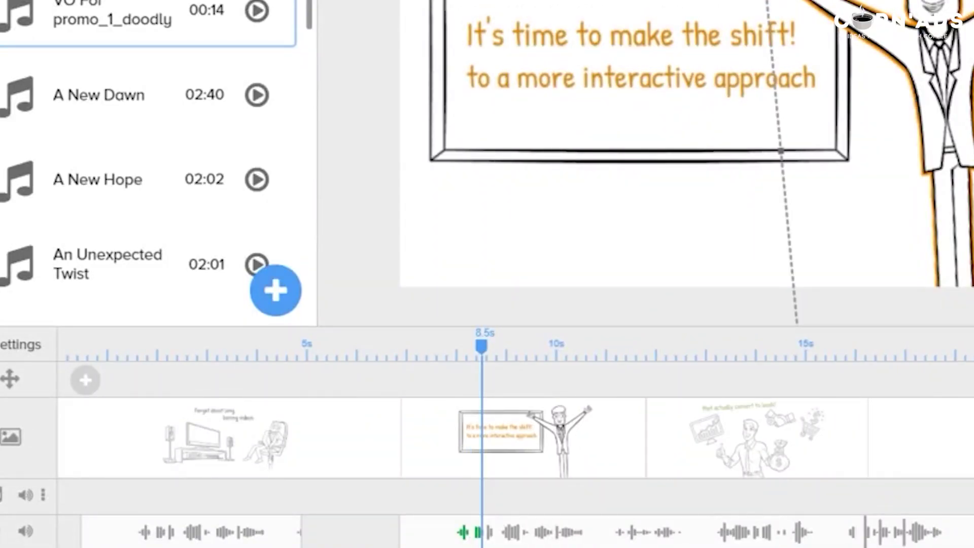
- Select the caption line about a more interactive approach while checking the preview
left_click(643, 77)
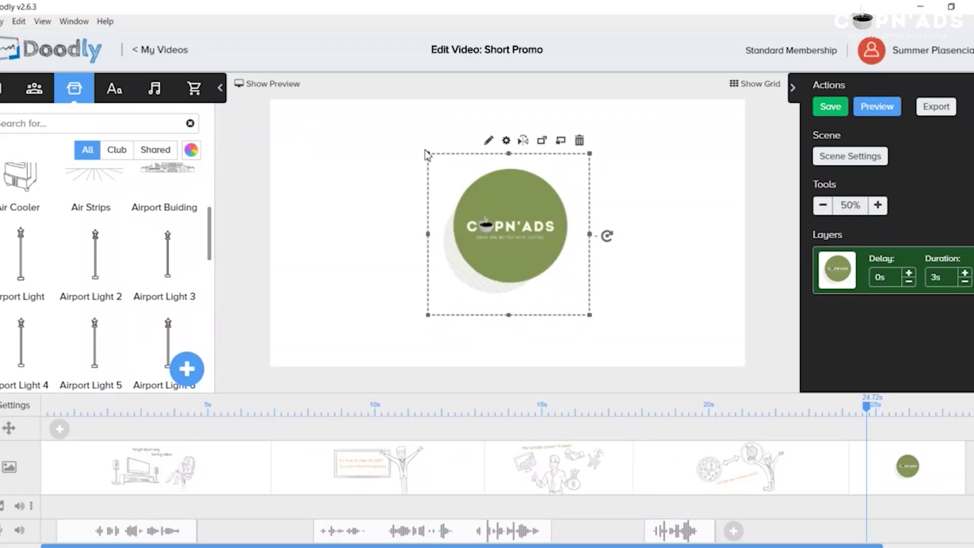
- Enlarge the CUPN'ADS logo, nudge it down-right, and start its circular reveal path points
left_click_drag(428, 155, 376, 103)
left_click_drag(465, 197, 472, 219)
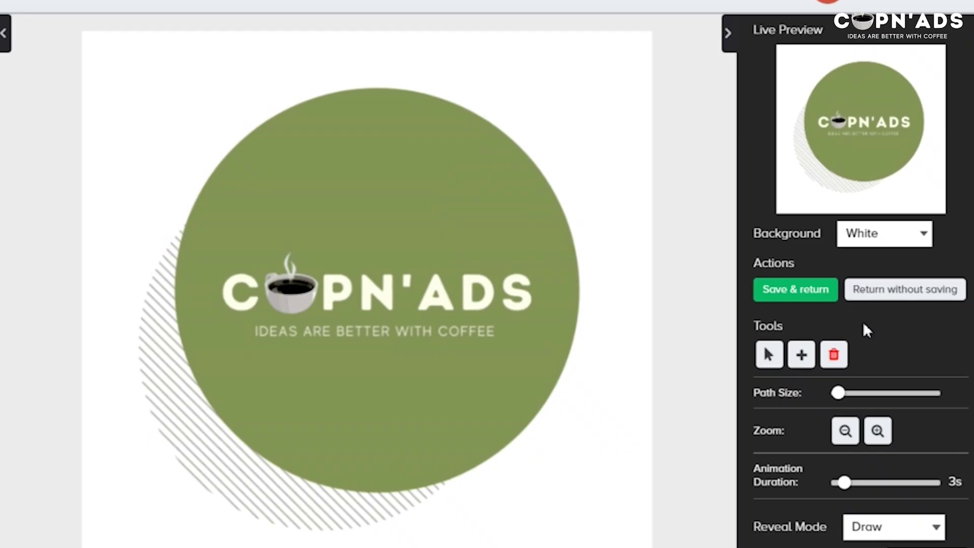
scroll(862, 321, "down", 2)
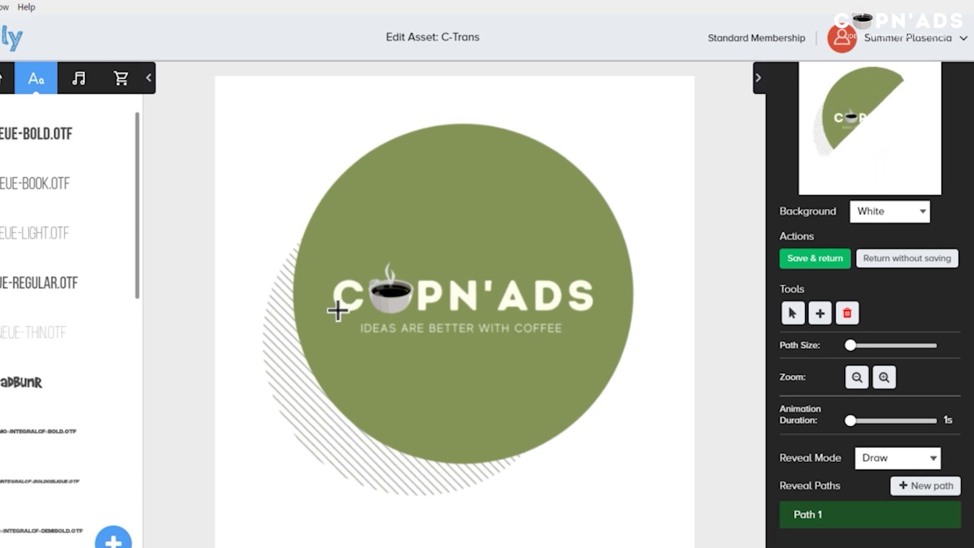
left_click(301, 300)
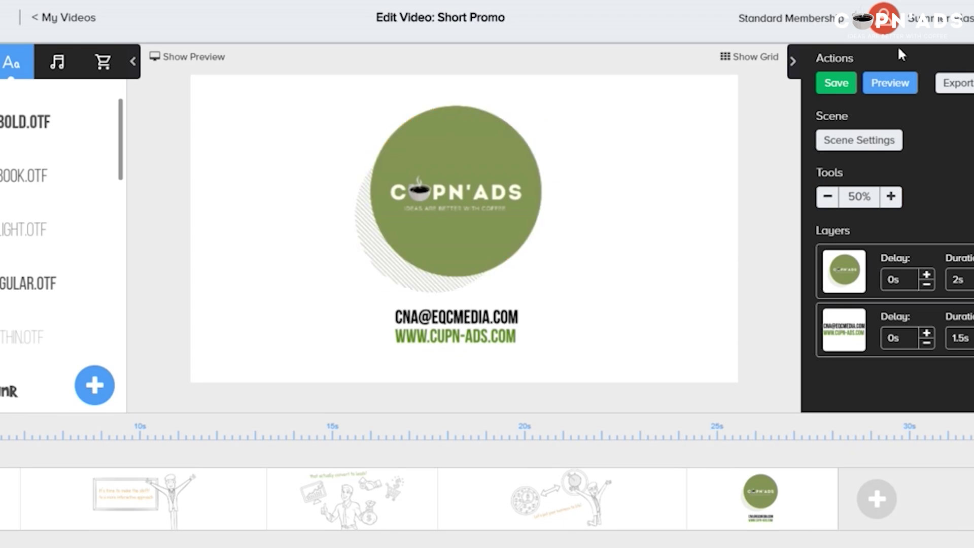
- Save the logo's custom reveal path and return to the video editor
left_click(889, 82)
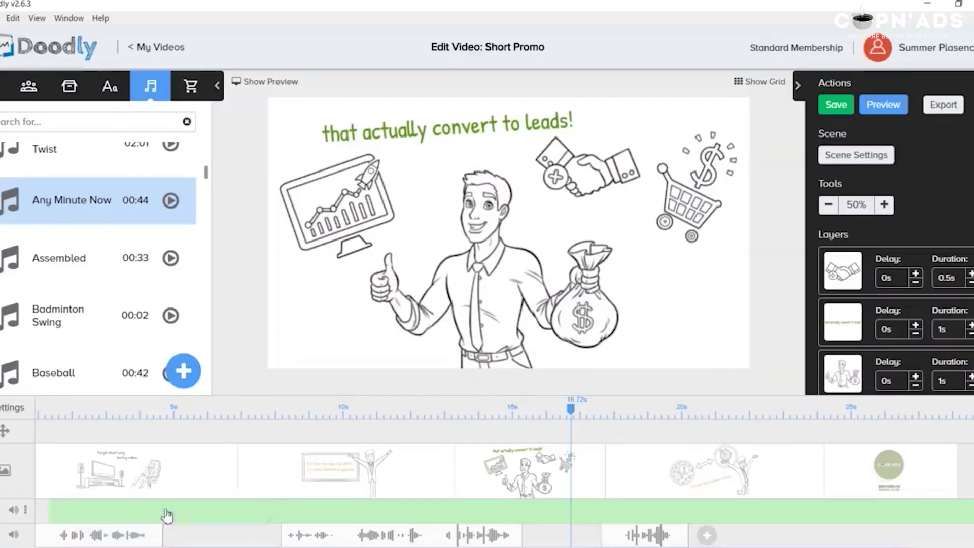
- Place Any Minute Now on the empty audio track as full-length background music
left_click_drag(167, 515, 201, 517)
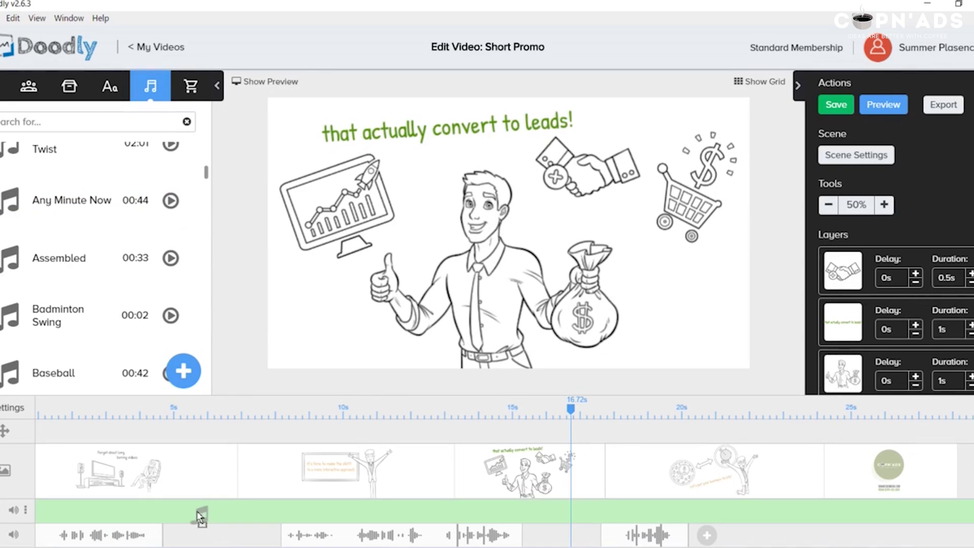
left_click_drag(212, 518, 212, 518)
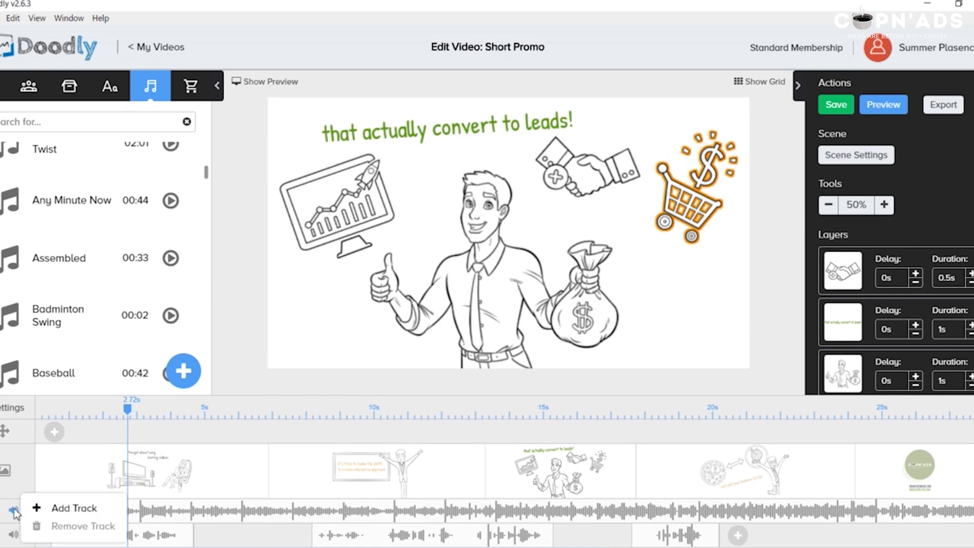
mouse_move(17, 517)
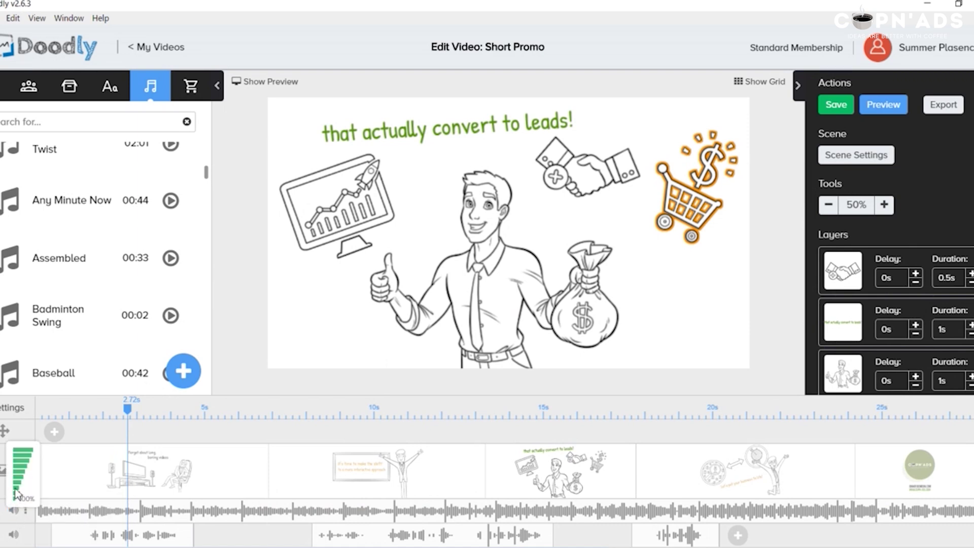